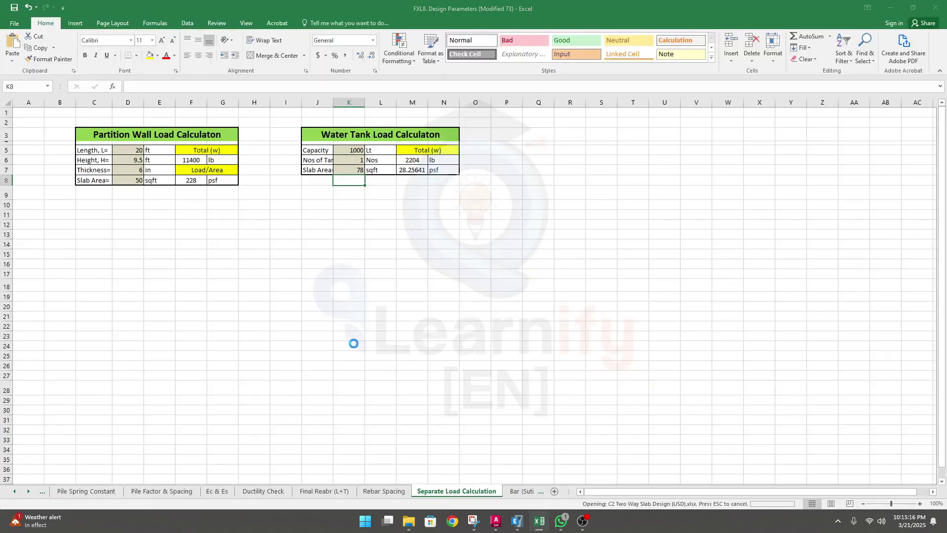
# Step: Look through the two-way slab design sheet in Excel, from its input data to the reinforcement and spacing calculations, and switch to ETABS
pyautogui.hotkey('ctrl', 'Tab')
pyautogui.scroll(3, 355, 332)
pyautogui.scroll(-9, 302, 293)
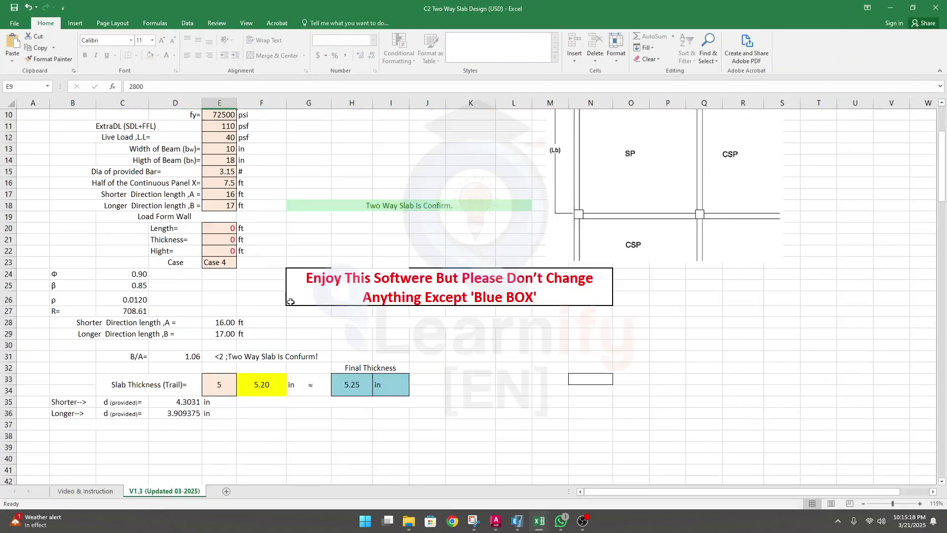
pyautogui.scroll(-11, 283, 344)
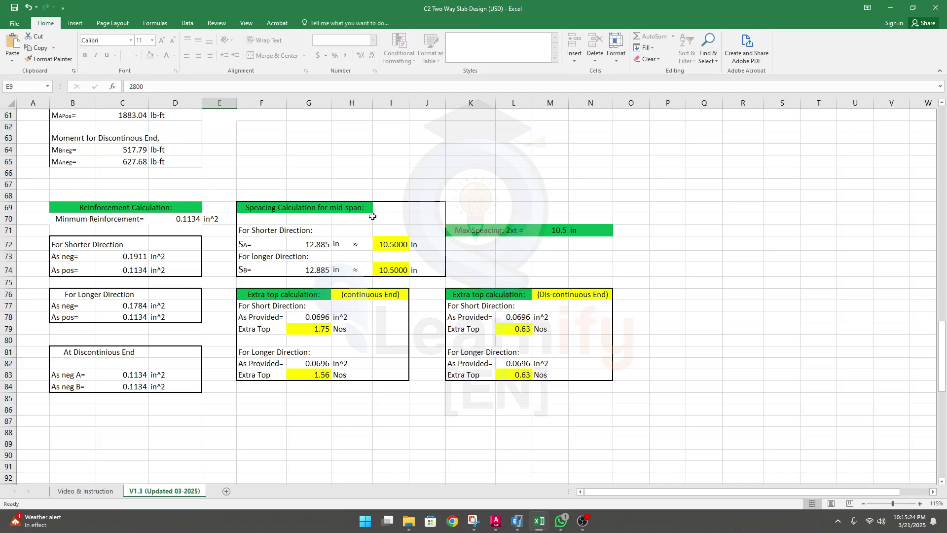
pyautogui.scroll(15, 298, 305)
pyautogui.scroll(5, 297, 305)
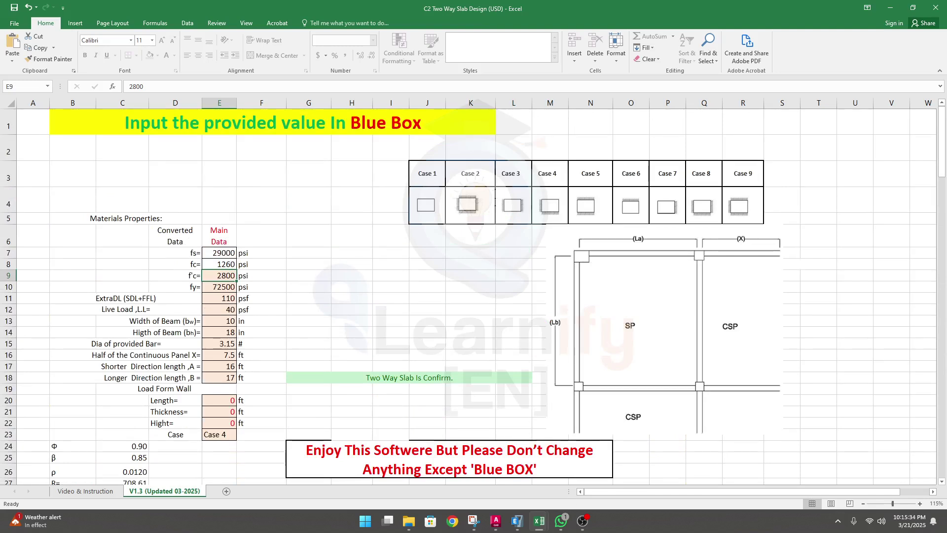
pyautogui.click(519, 528)
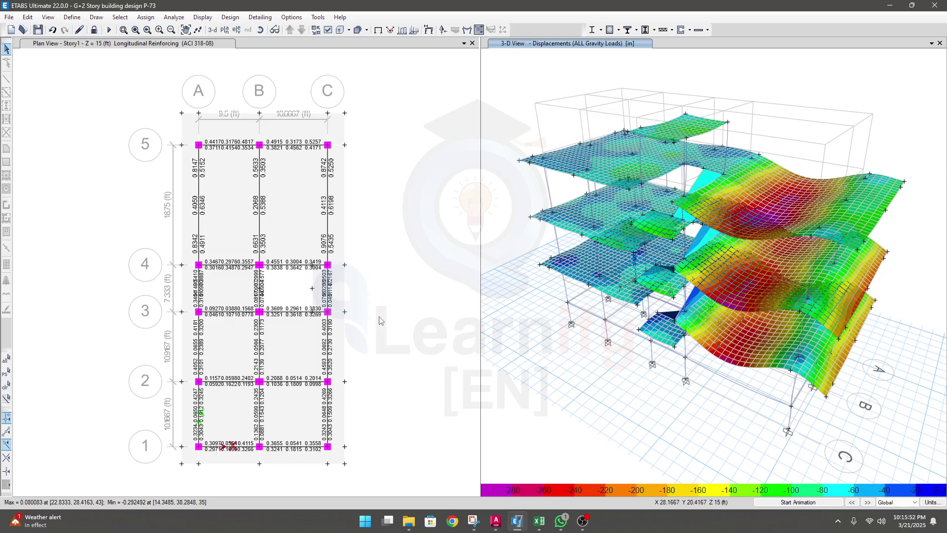
pyautogui.moveTo(377, 313); pyautogui.dragTo(379, 312, button='middle')
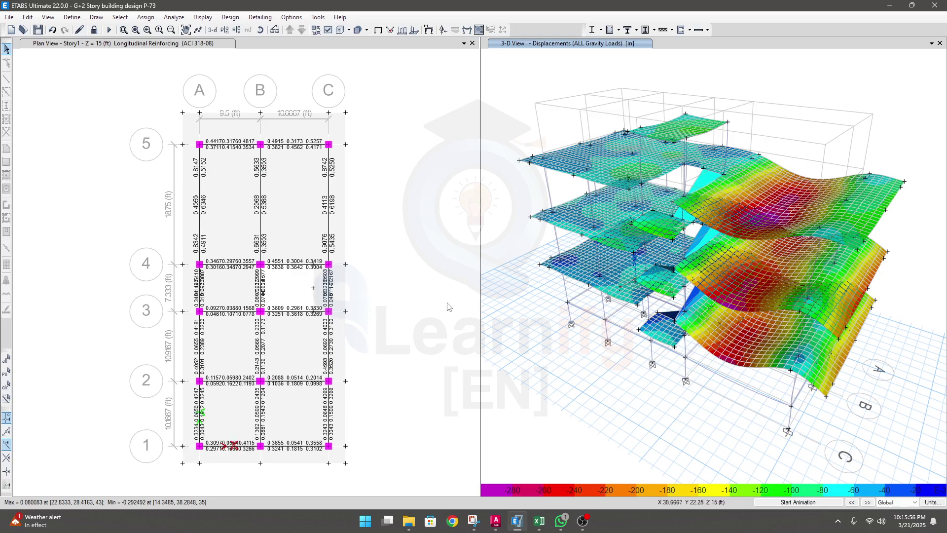
pyautogui.moveTo(397, 310); pyautogui.dragTo(404, 316, button='middle')
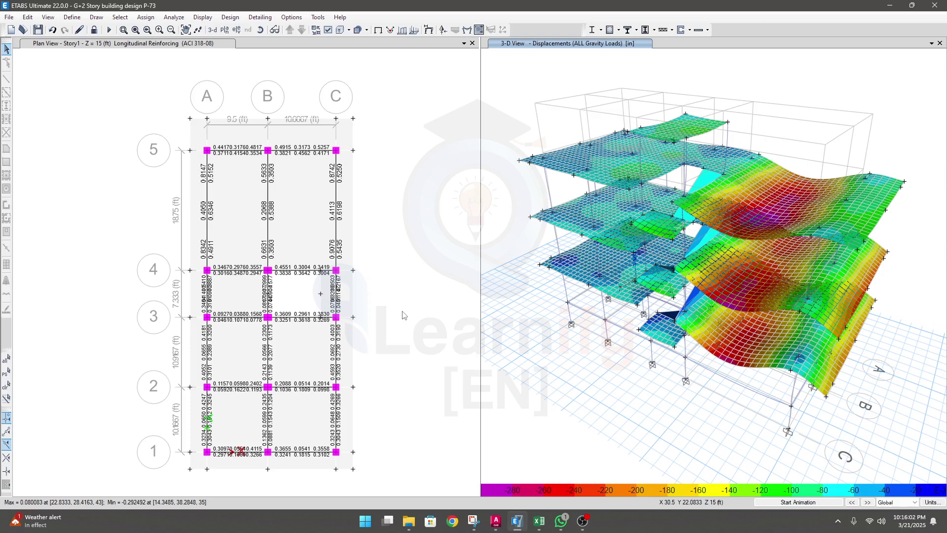
pyautogui.moveTo(404, 315); pyautogui.dragTo(445, 306, button='middle')
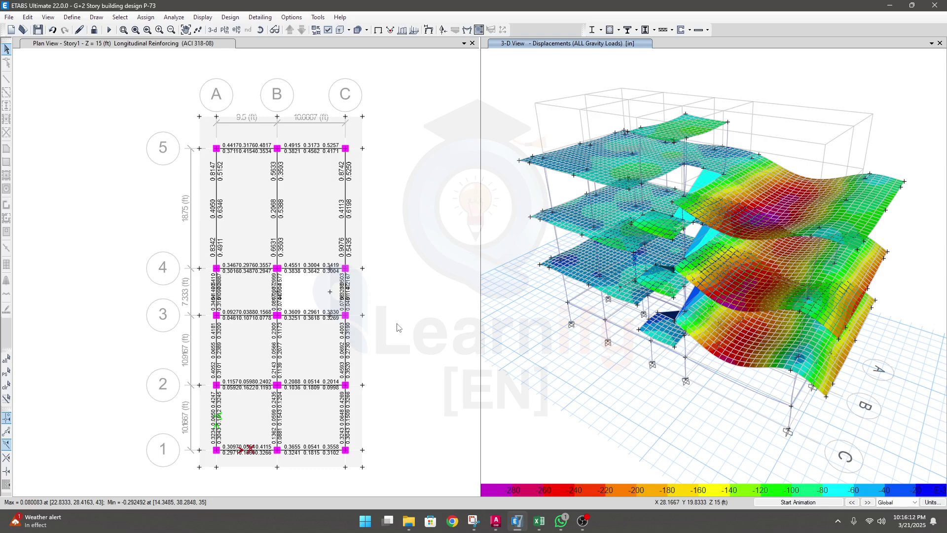
pyautogui.moveTo(399, 327); pyautogui.dragTo(399, 320, button='middle')
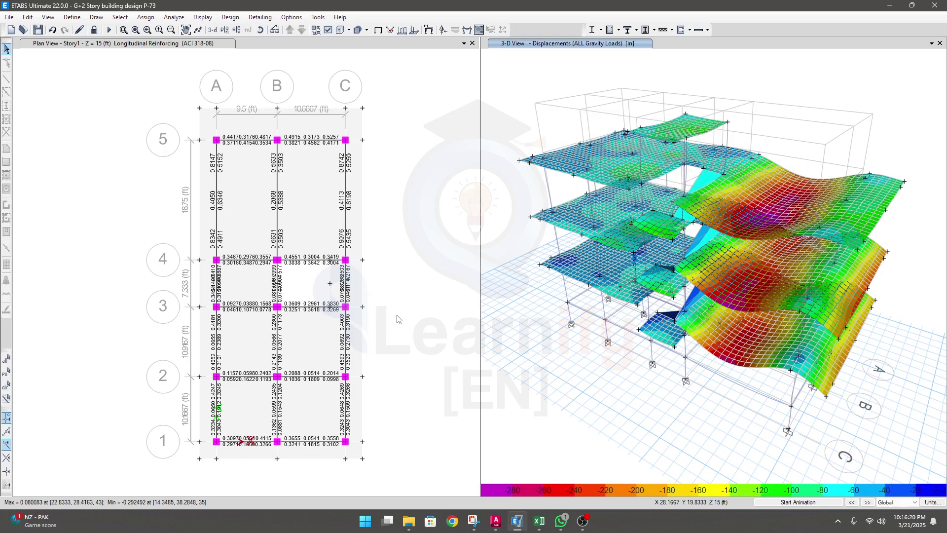
pyautogui.moveTo(381, 316); pyautogui.dragTo(380, 315, button='middle')
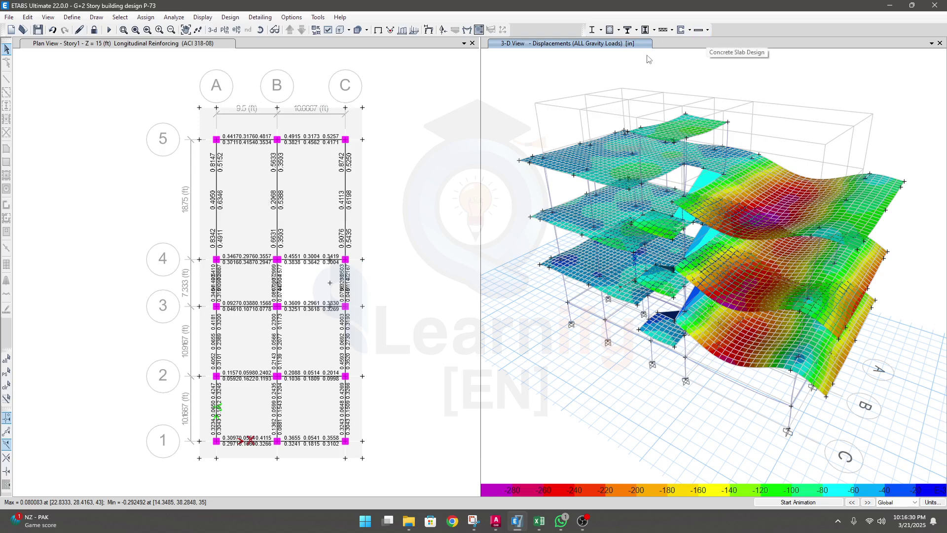
# Step: Open the concrete slab design preferences and choose ACI 318-19 as the design code
pyautogui.click(230, 18)
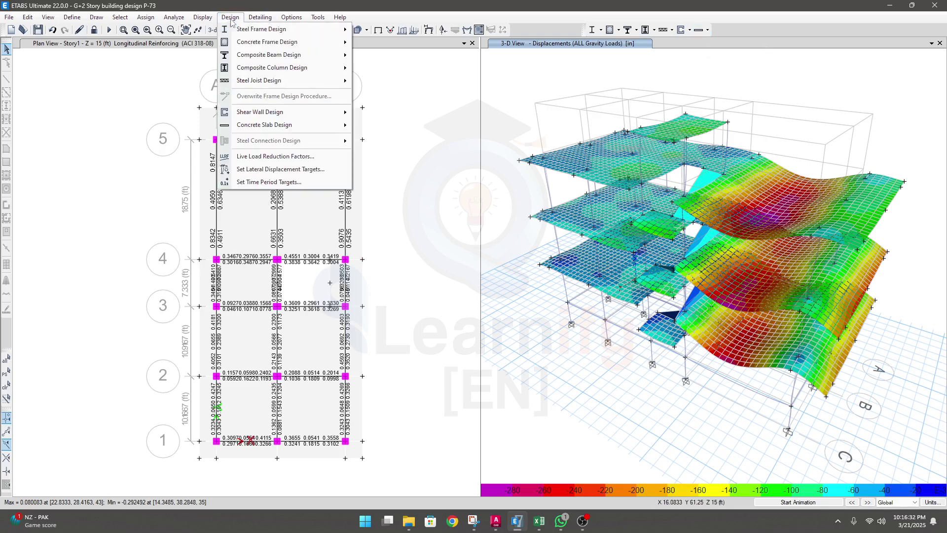
pyautogui.moveTo(257, 130)
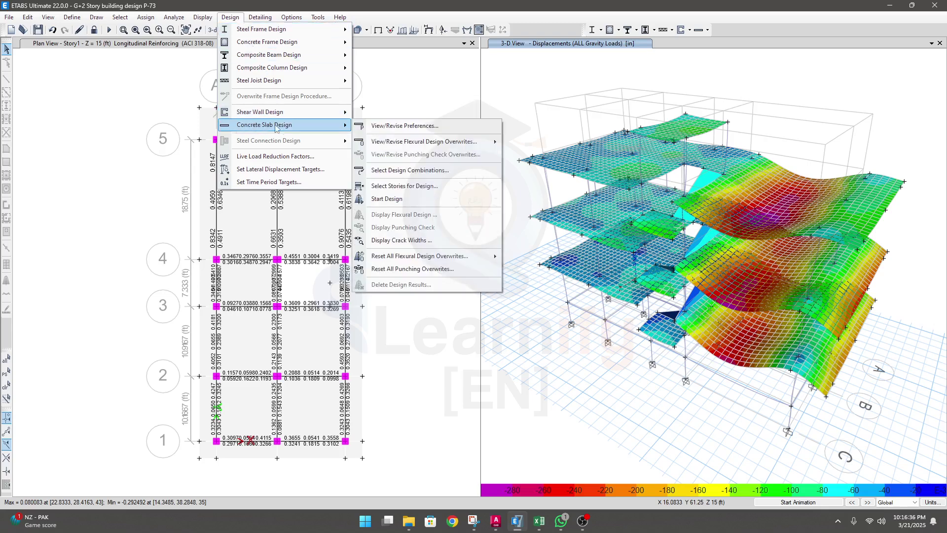
pyautogui.click(409, 127)
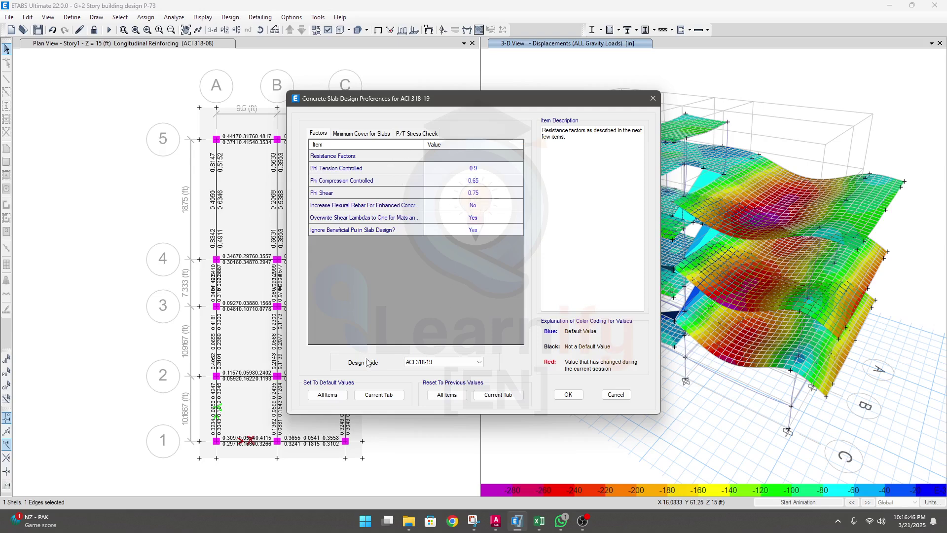
pyautogui.click(440, 364)
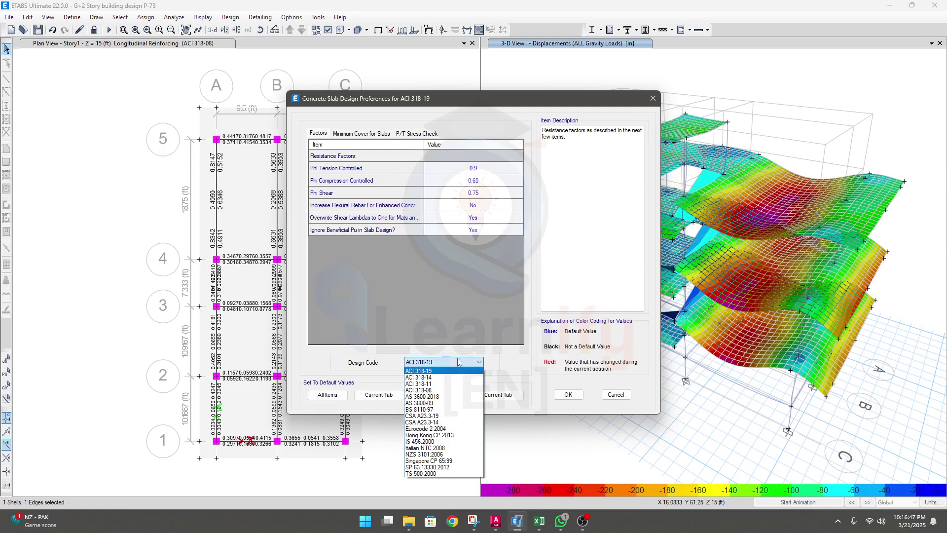
pyautogui.click(435, 374)
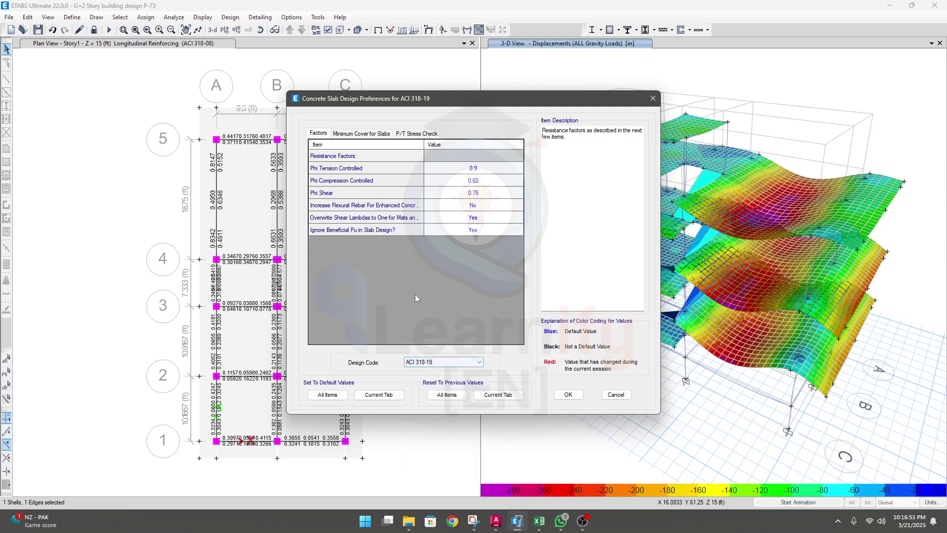
# Step: Try IS 456:2000 as the slab design code and return it to ACI 318-19
pyautogui.click(429, 362)
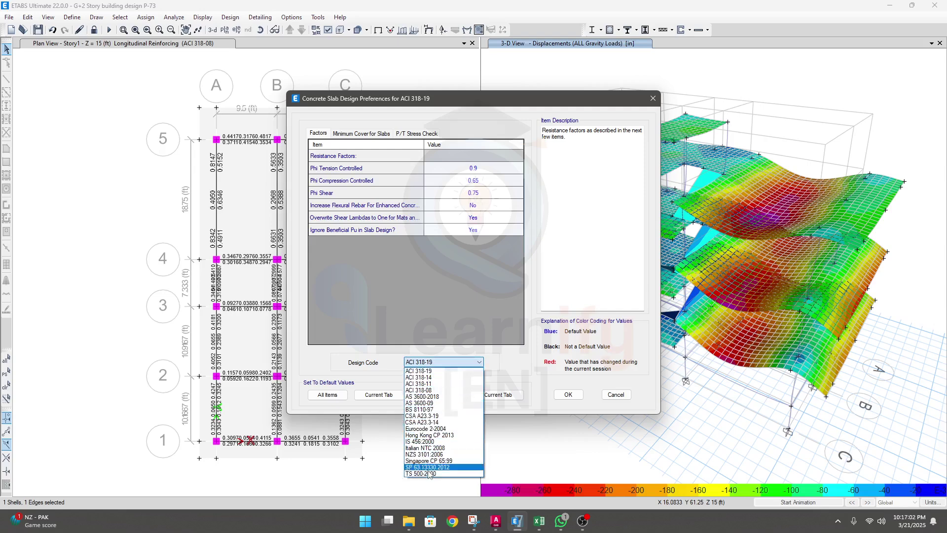
pyautogui.click(427, 442)
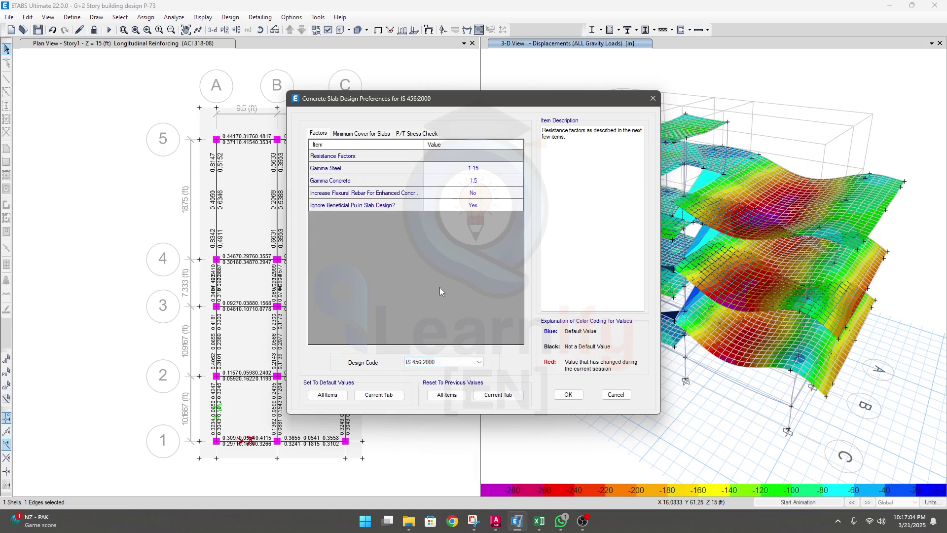
pyautogui.click(437, 363)
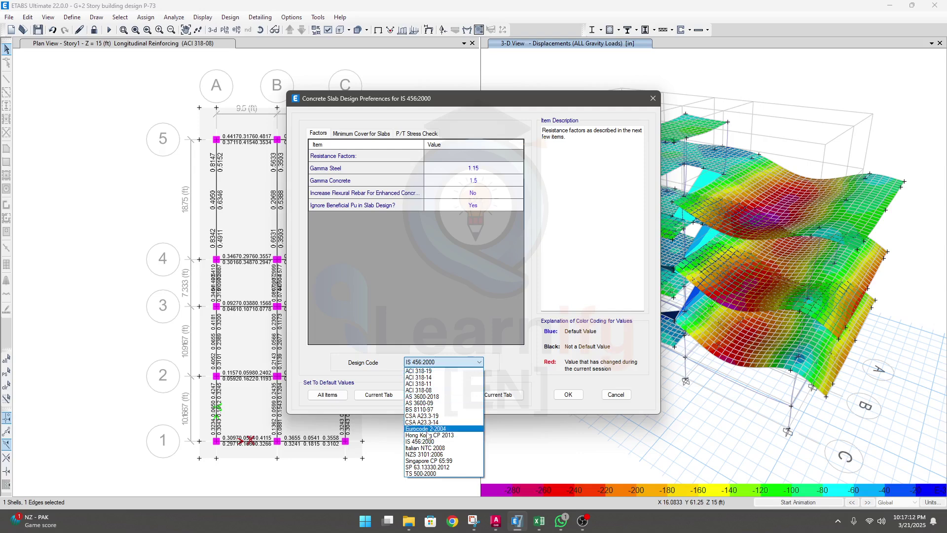
pyautogui.click(429, 370)
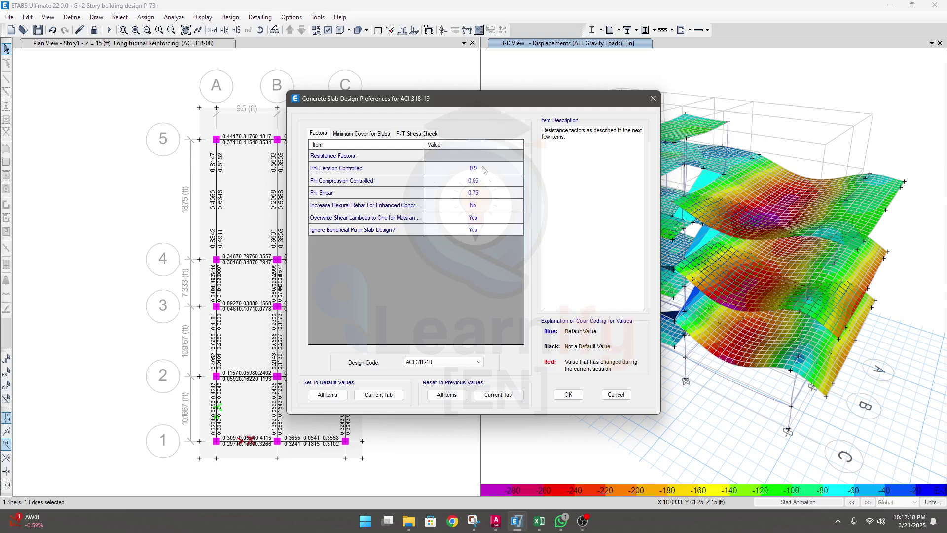
# Step: Set the preferred bar size to 10 in the minimum cover preferences for slabs and accept the preferences
pyautogui.click(358, 134)
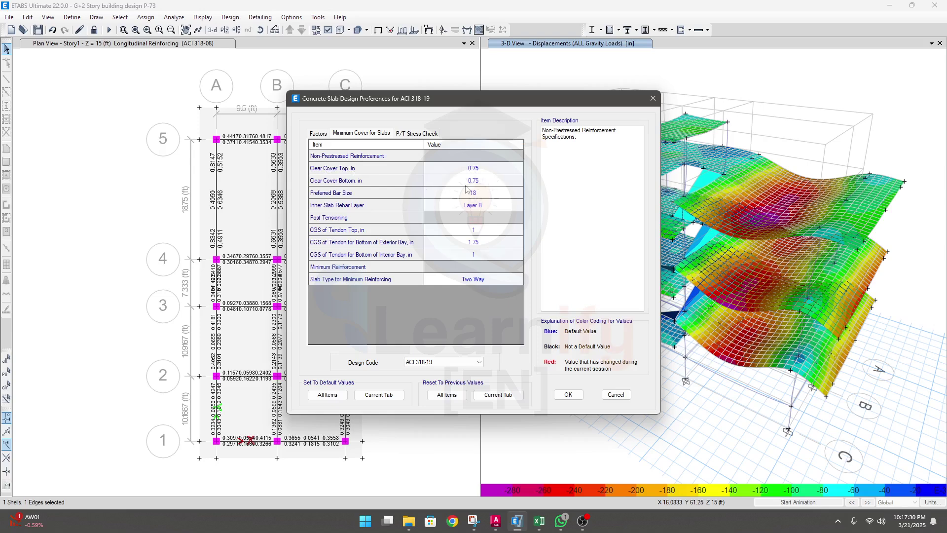
pyautogui.click(515, 194)
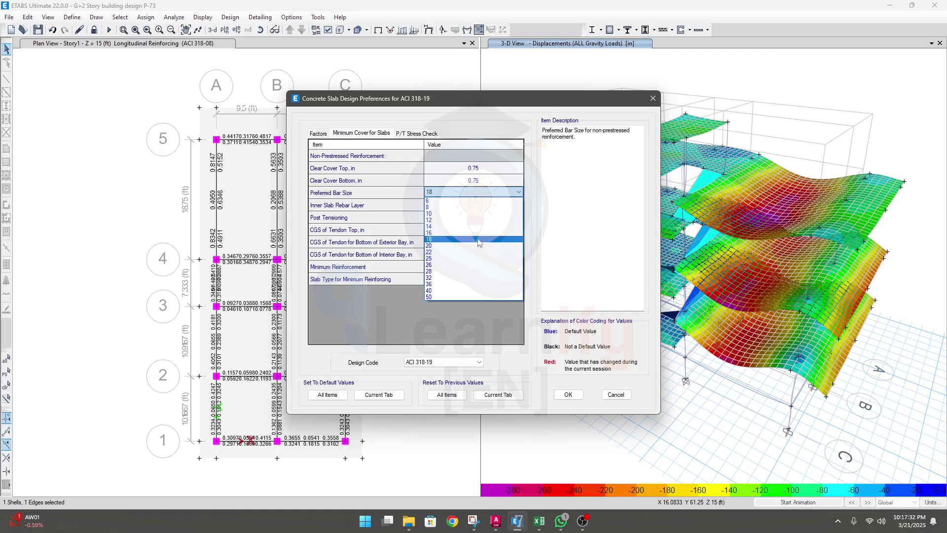
pyautogui.click(456, 214)
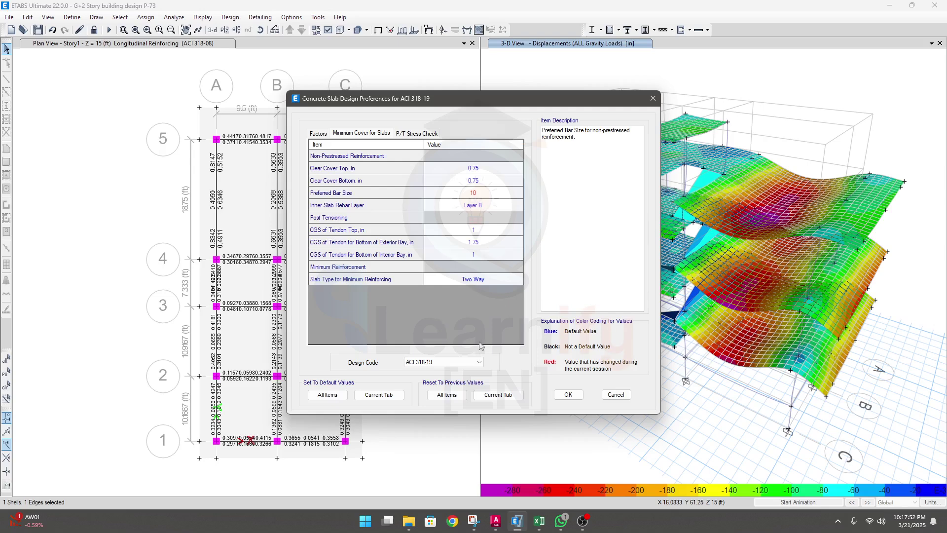
pyautogui.click(568, 394)
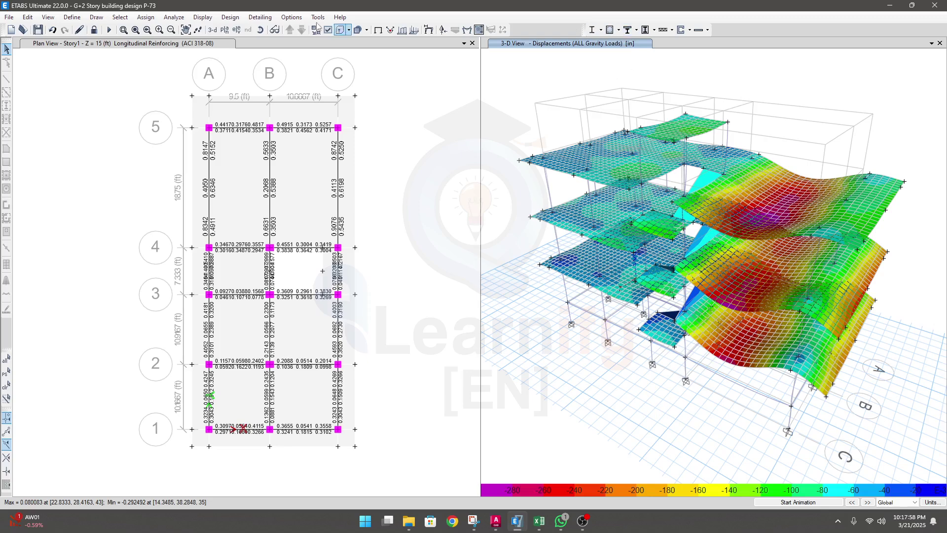
# Step: Open the design load combination selection for concrete slab design
pyautogui.click(235, 19)
pyautogui.moveTo(291, 126)
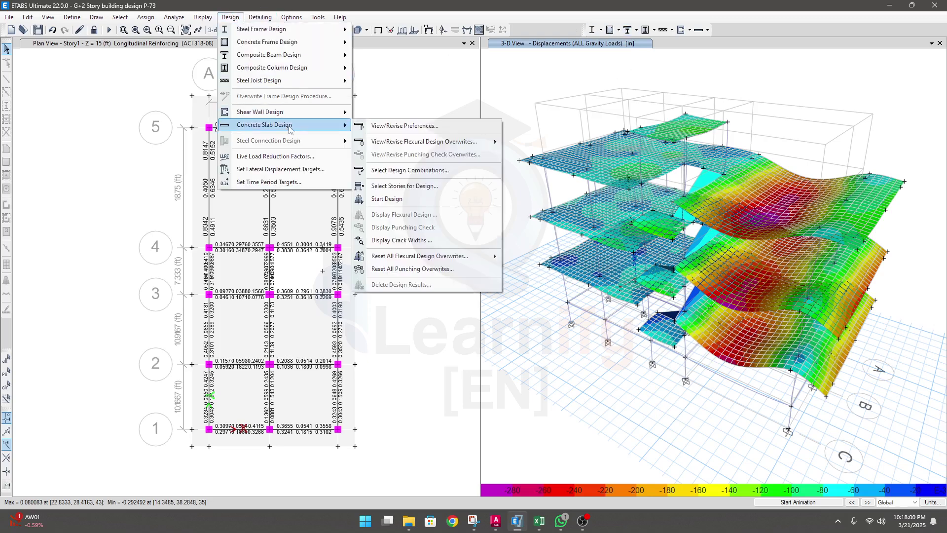
pyautogui.moveTo(393, 143)
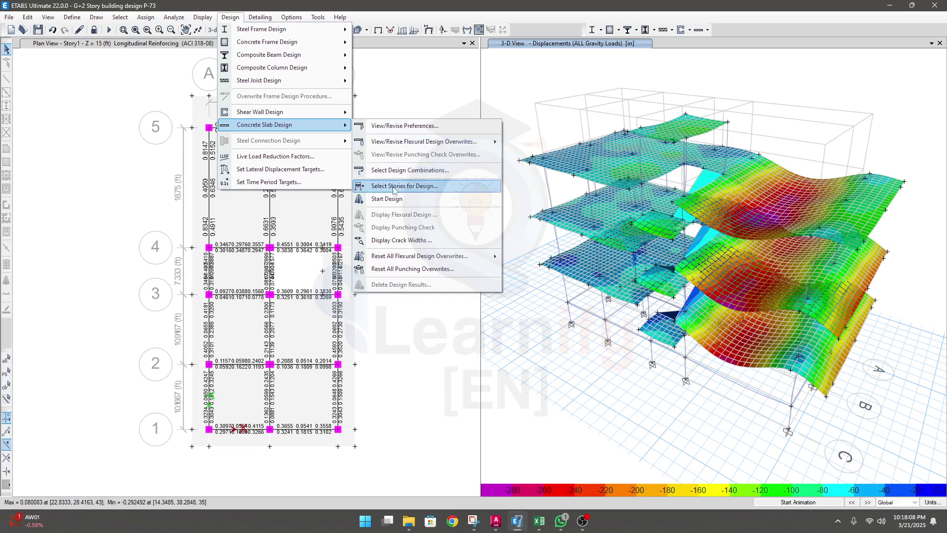
pyautogui.click(403, 171)
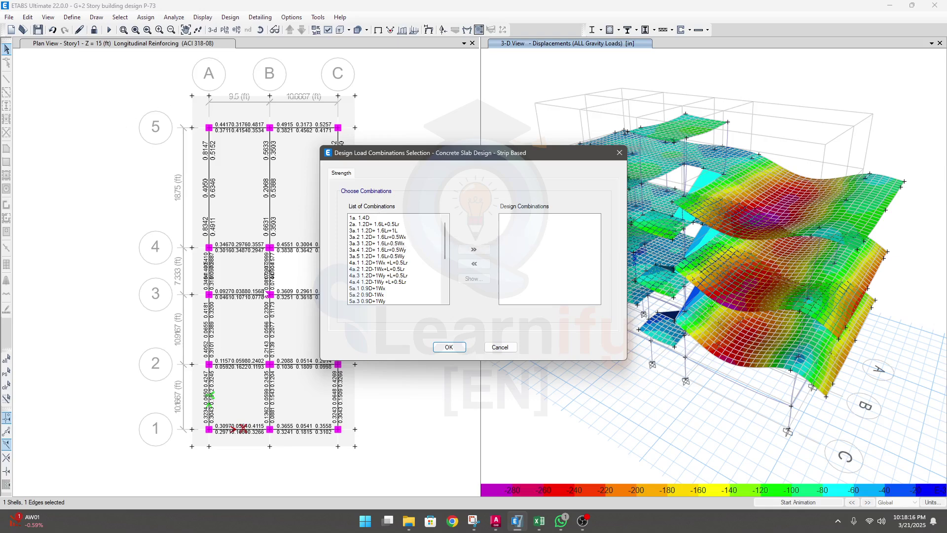
# Step: Add all load combinations from 1a. 1.4D through the 7.4 earthquake combination to the slab design combinations
pyautogui.moveTo(354, 218); pyautogui.dragTo(366, 231)
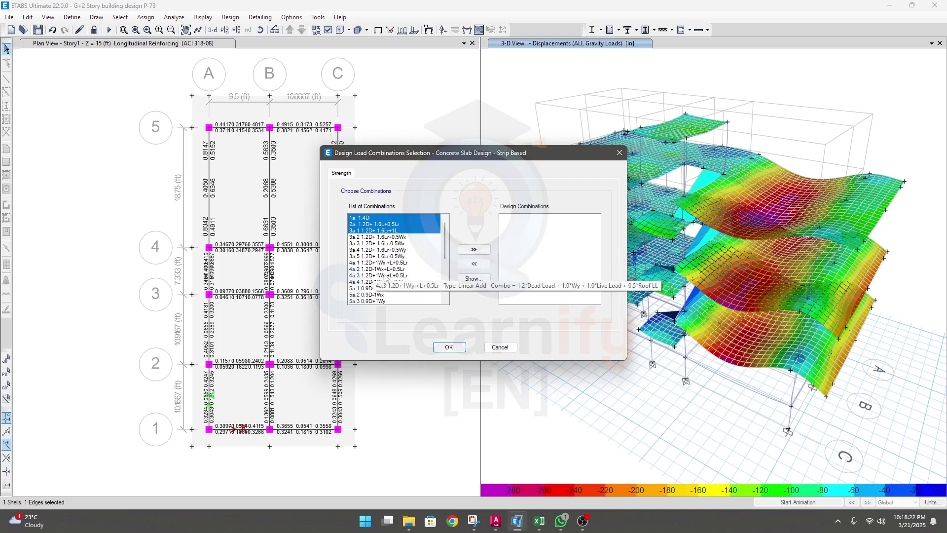
pyautogui.scroll(-4, 379, 266)
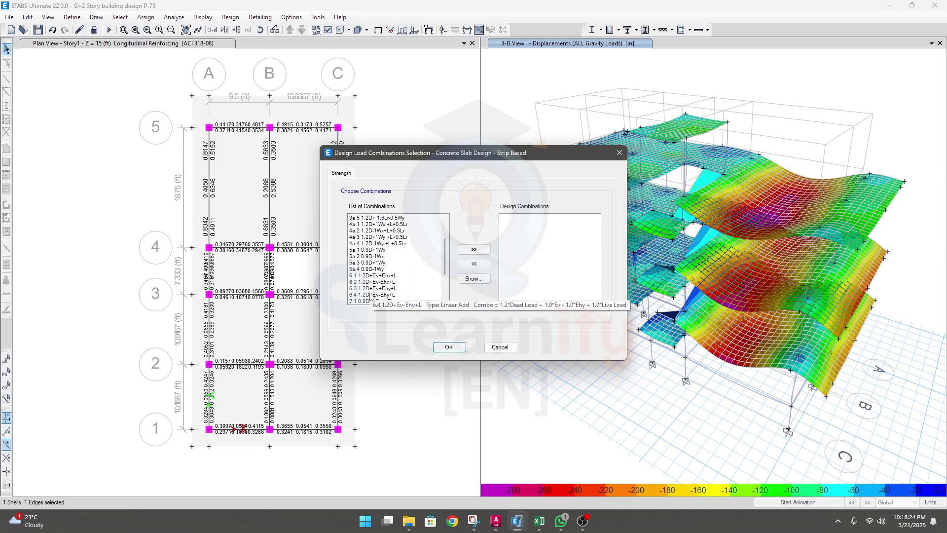
pyautogui.scroll(5, 379, 276)
pyautogui.click(365, 218)
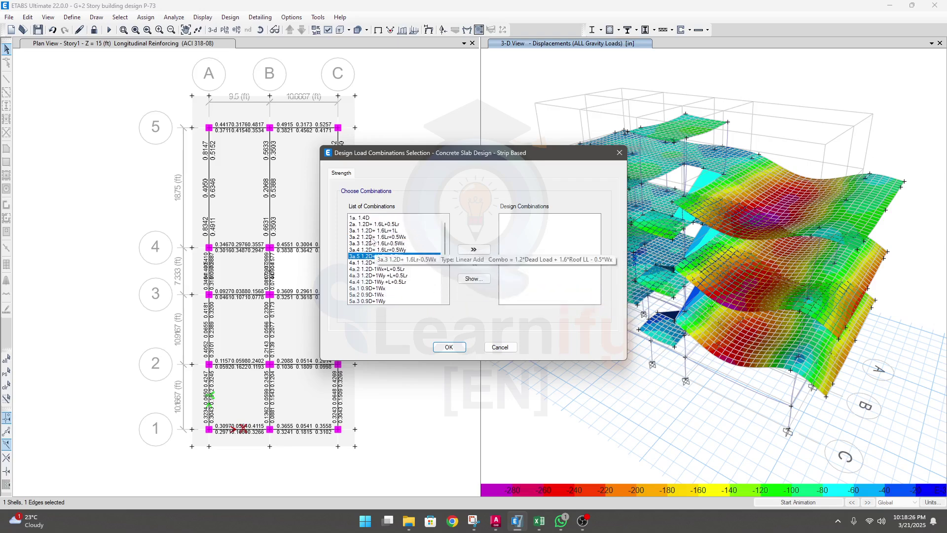
pyautogui.moveTo(370, 226); pyautogui.dragTo(389, 274)
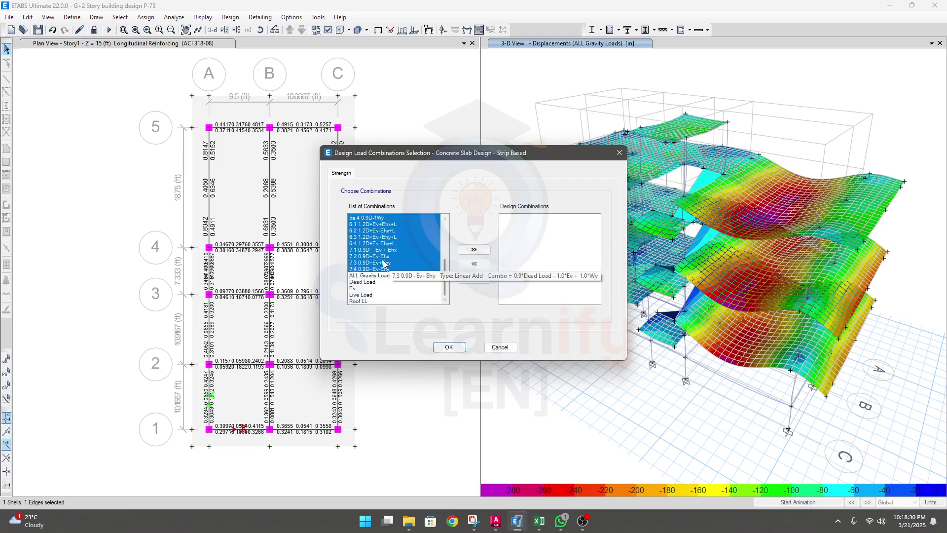
pyautogui.scroll(5, 390, 266)
pyautogui.click(473, 249)
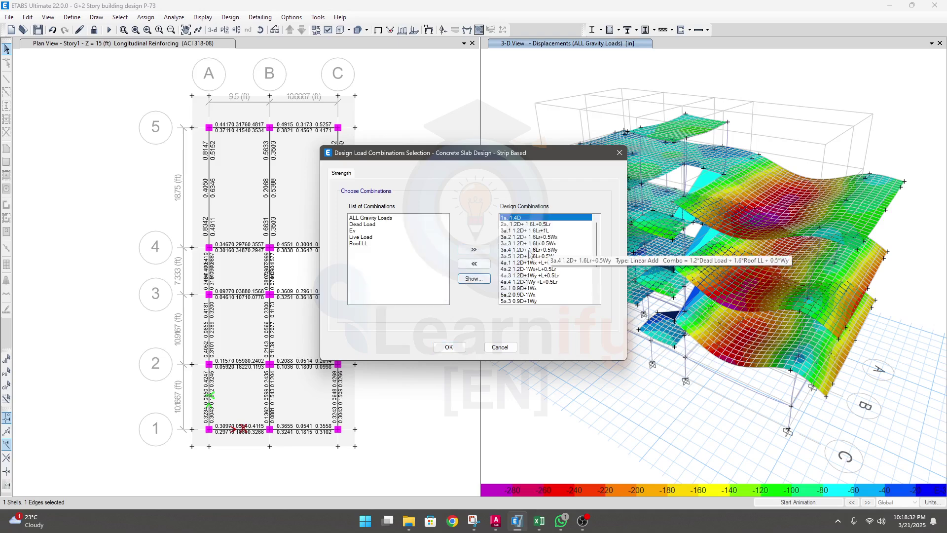
# Step: Reduce the slab design combinations to 1a. 1.4D, 2a. 1.2D+1.6L+0.5Lr and 3a.1 1.2D+1.6Lr+1L, and accept the selection
pyautogui.moveTo(511, 218); pyautogui.dragTo(530, 334)
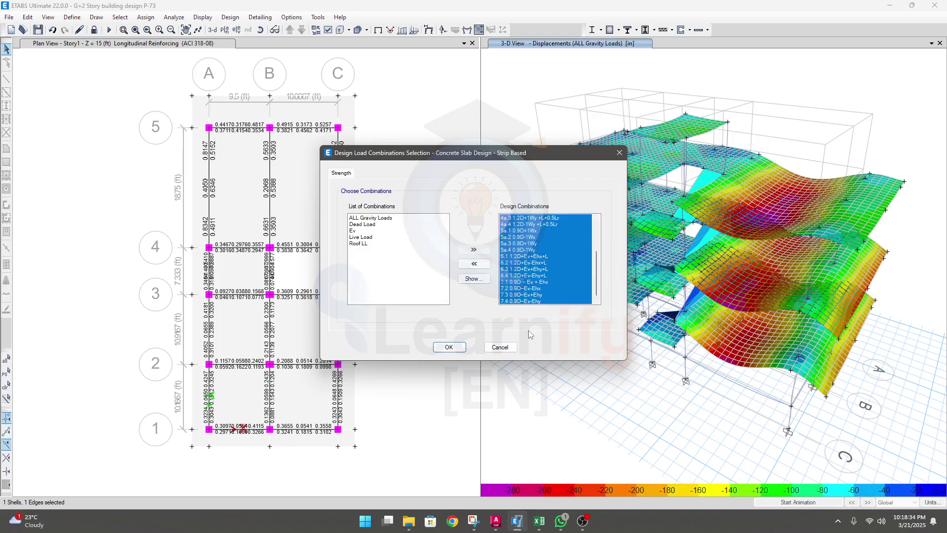
pyautogui.click(473, 263)
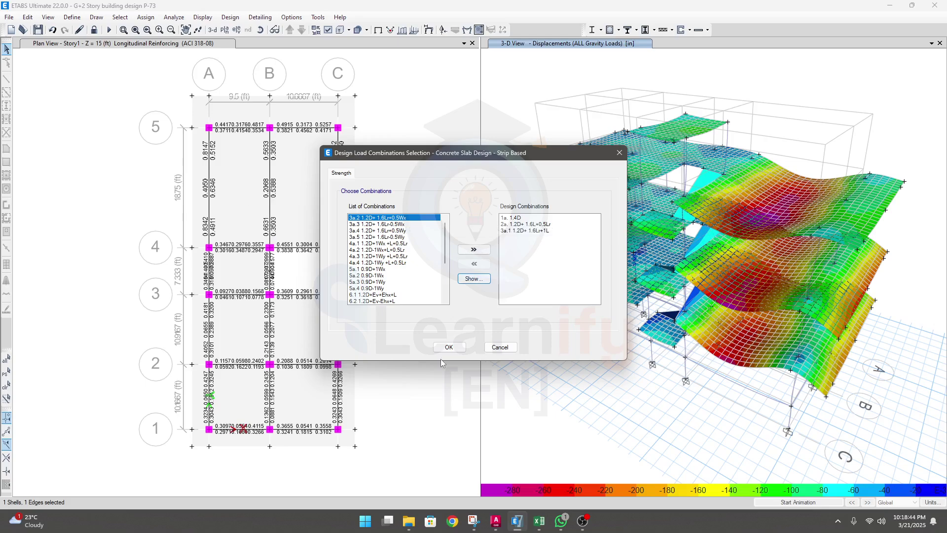
pyautogui.click(457, 350)
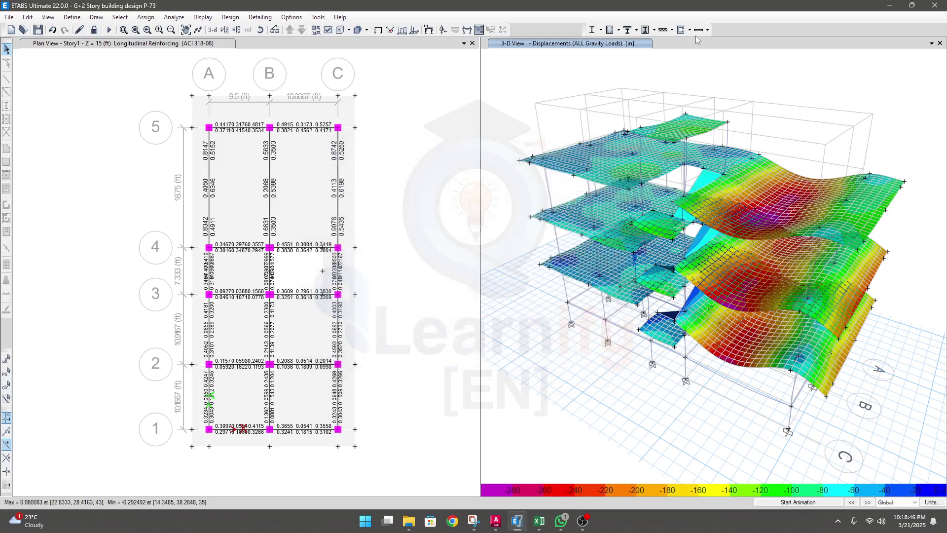
# Step: Select only Story1 as the story for concrete slab design and accept the selection
pyautogui.click(708, 30)
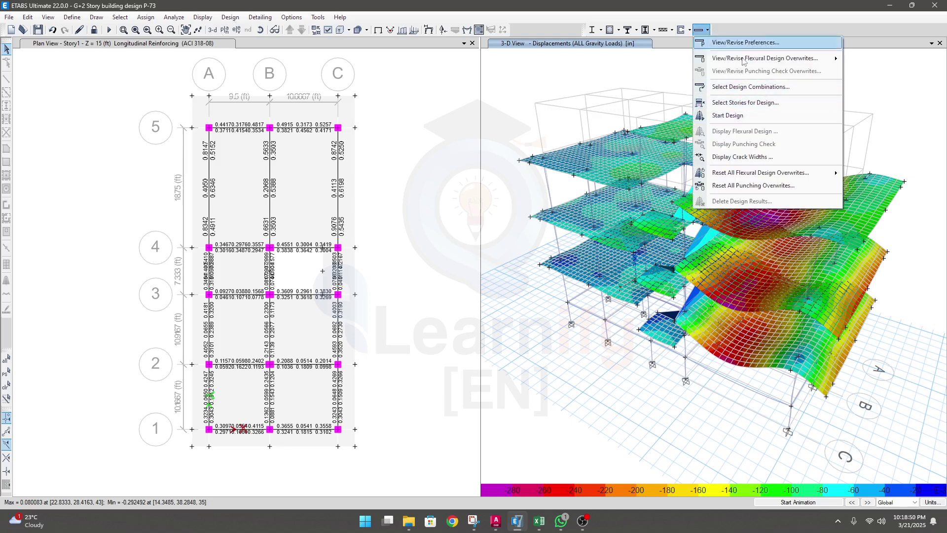
pyautogui.click(767, 104)
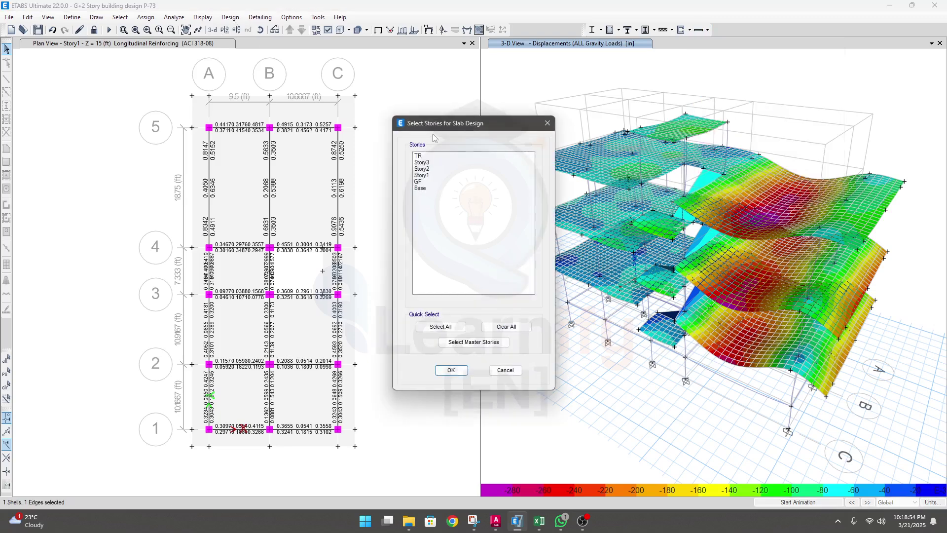
pyautogui.moveTo(494, 144); pyautogui.dragTo(499, 130)
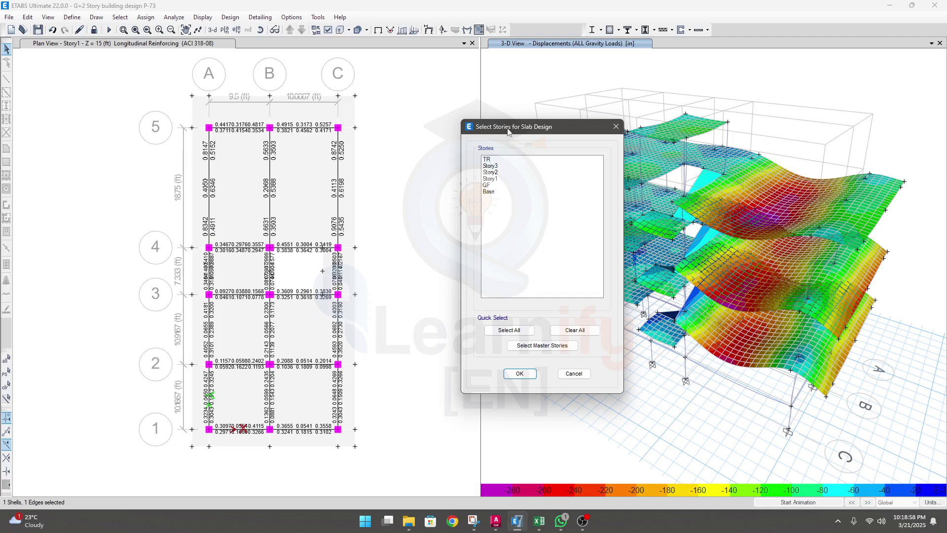
pyautogui.moveTo(509, 131); pyautogui.dragTo(477, 134)
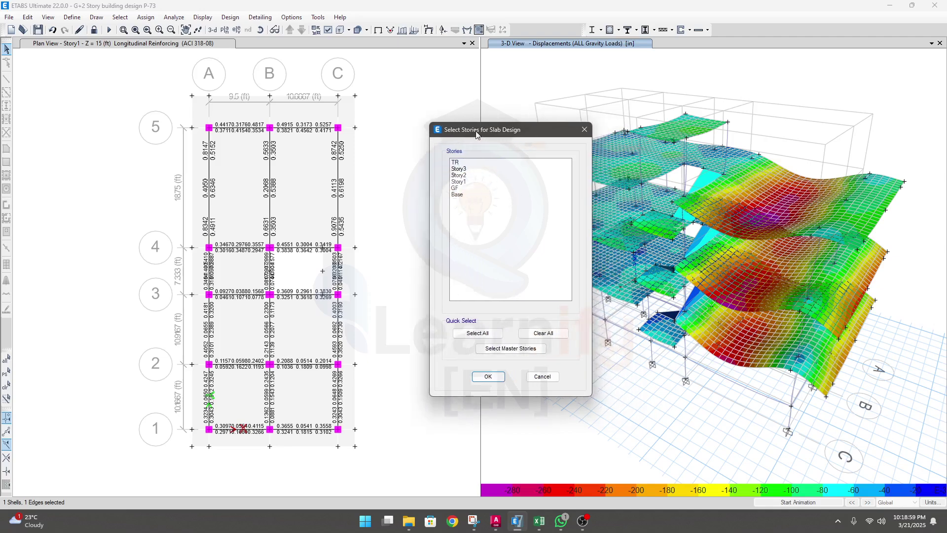
pyautogui.click(464, 169)
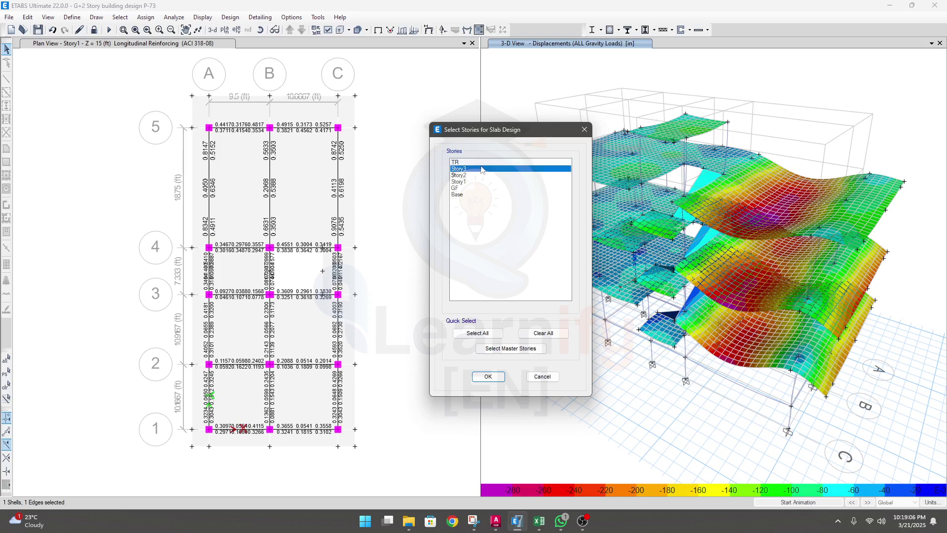
pyautogui.click(464, 181)
pyautogui.click(466, 177)
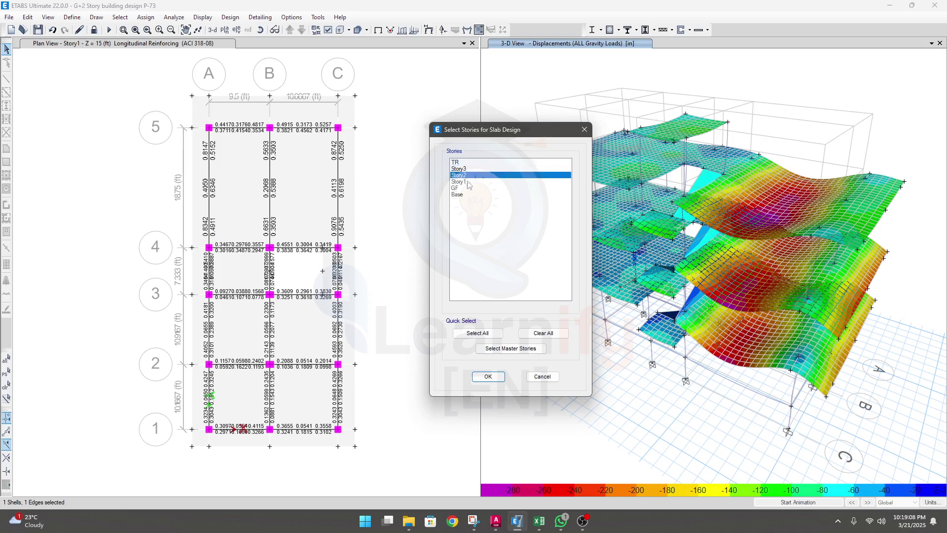
pyautogui.click(467, 182)
pyautogui.click(467, 177)
pyautogui.click(465, 183)
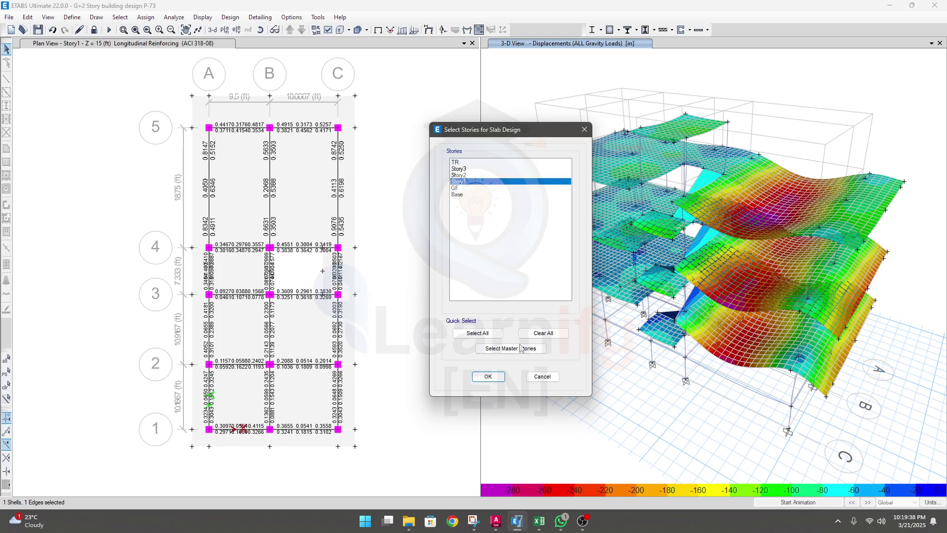
pyautogui.click(488, 377)
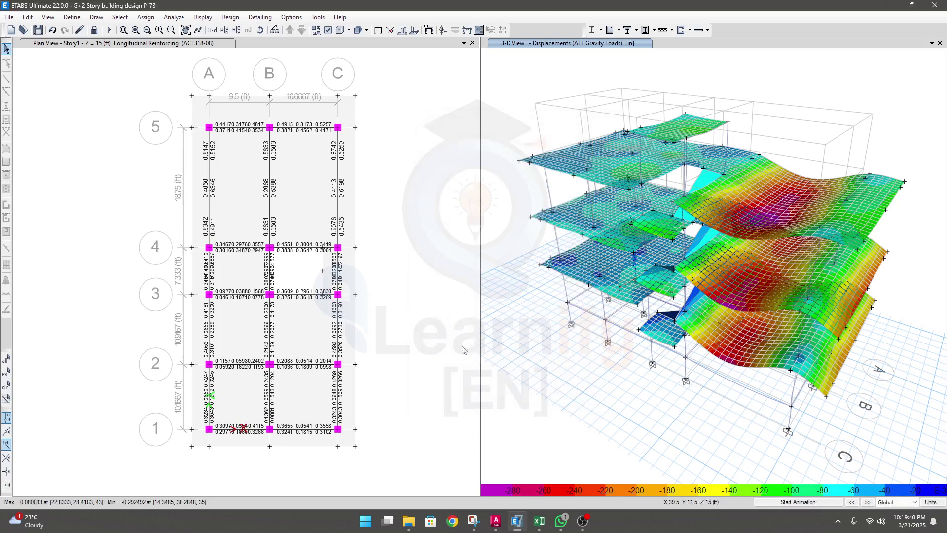
# Step: Reopen the slab design story selection, try Story2 and GF, and accept it with only Story1 selected
pyautogui.click(702, 30)
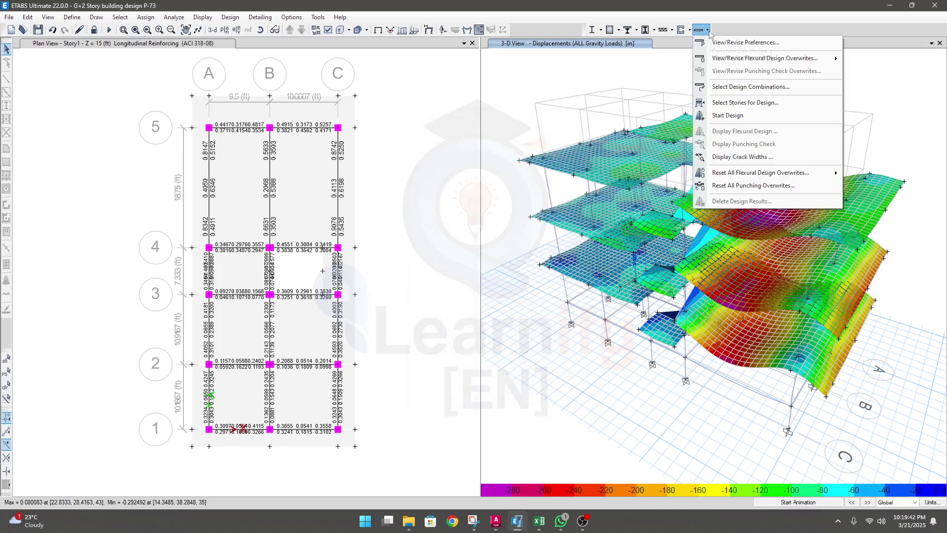
pyautogui.click(741, 104)
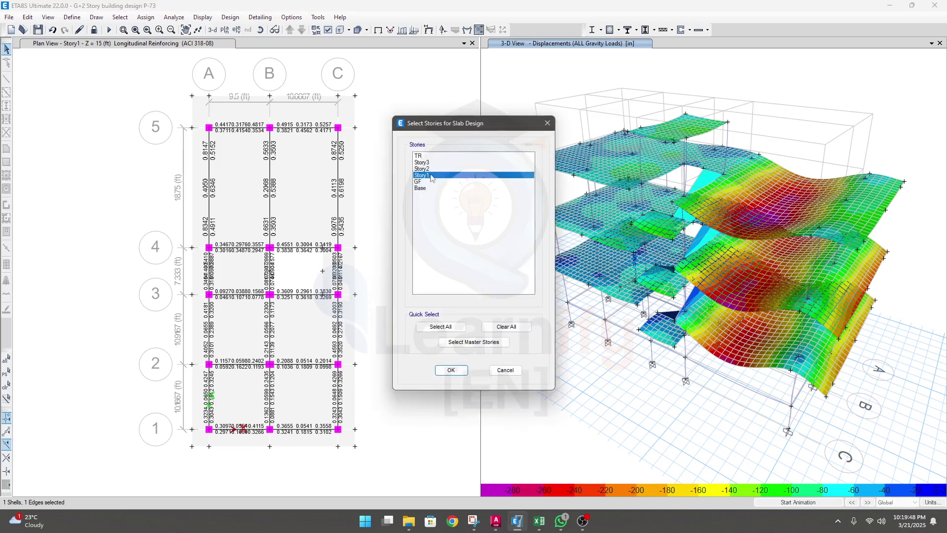
pyautogui.moveTo(427, 170); pyautogui.dragTo(430, 180)
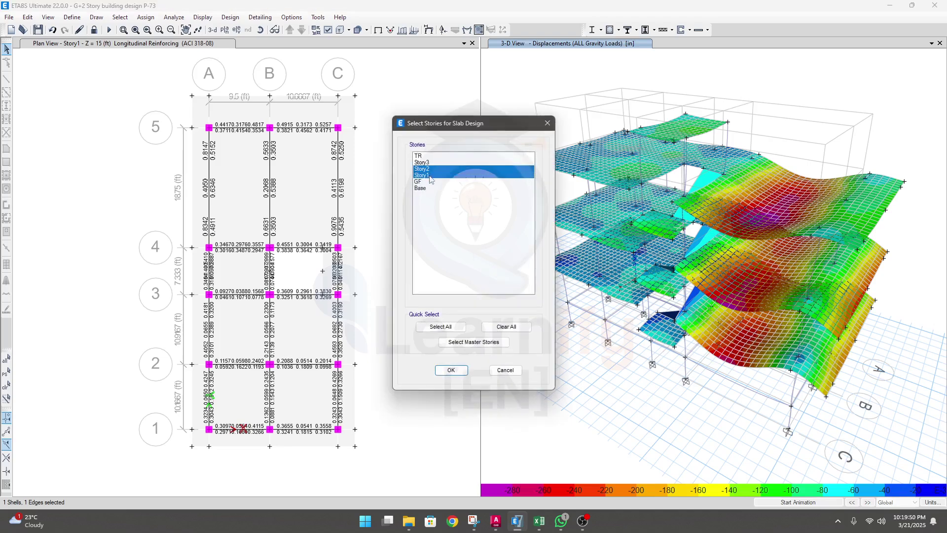
pyautogui.keyDown('ctrl'); pyautogui.click(433, 176); pyautogui.keyUp('ctrl')
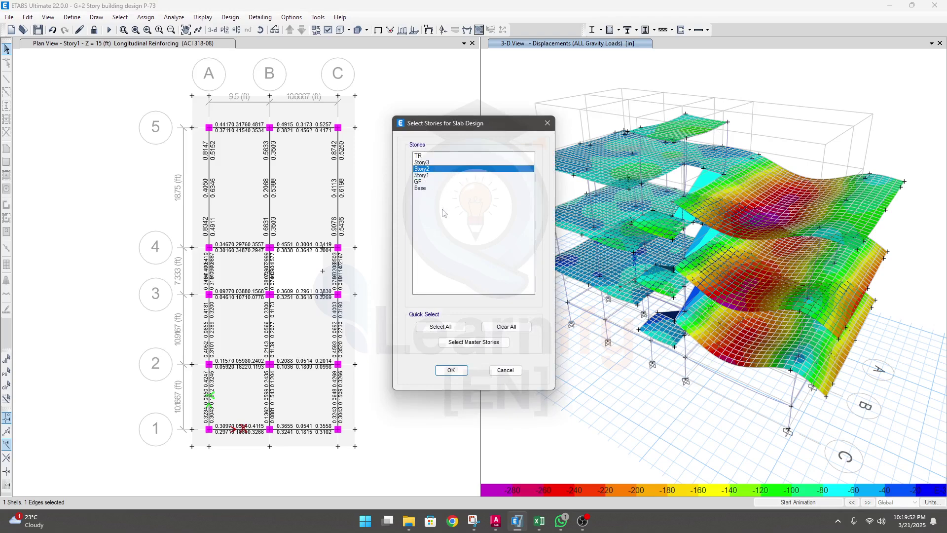
pyautogui.click(432, 176)
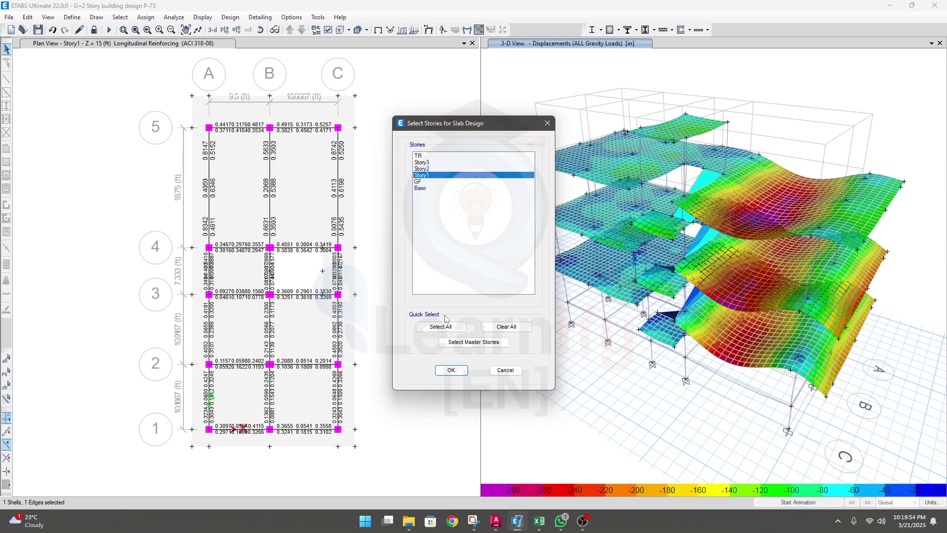
pyautogui.moveTo(434, 173); pyautogui.dragTo(433, 176)
pyautogui.press('Up')
pyautogui.click(434, 184)
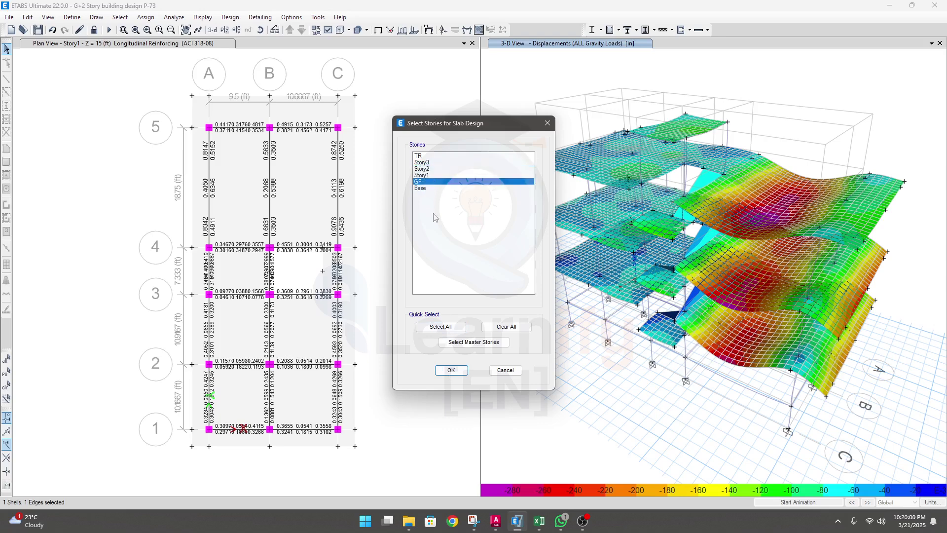
pyautogui.click(427, 175)
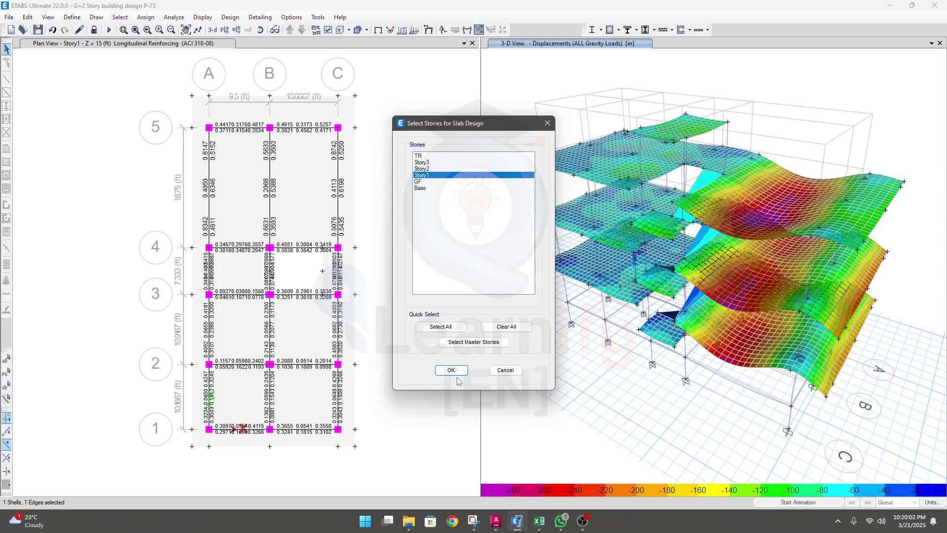
pyautogui.click(452, 371)
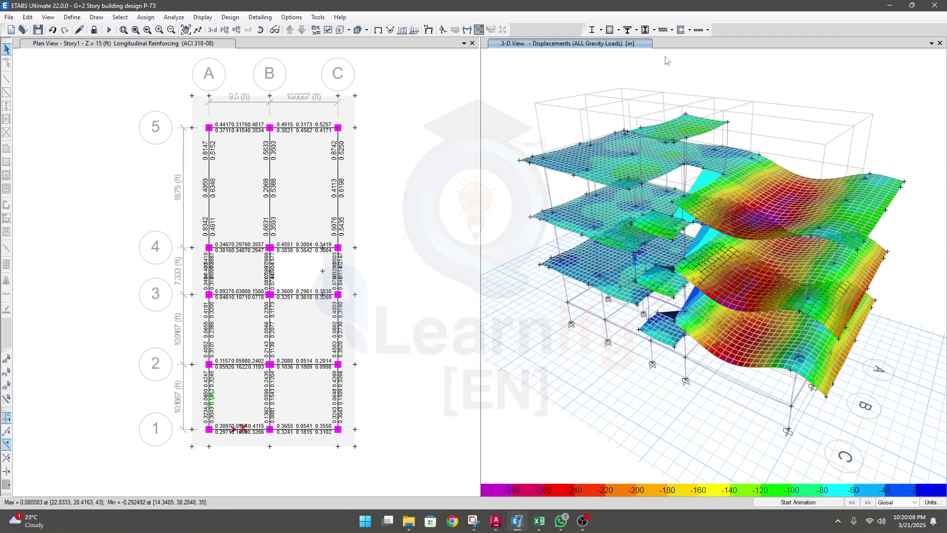
# Step: Run the concrete slab design and display its results in the TR plan view
pyautogui.click(699, 31)
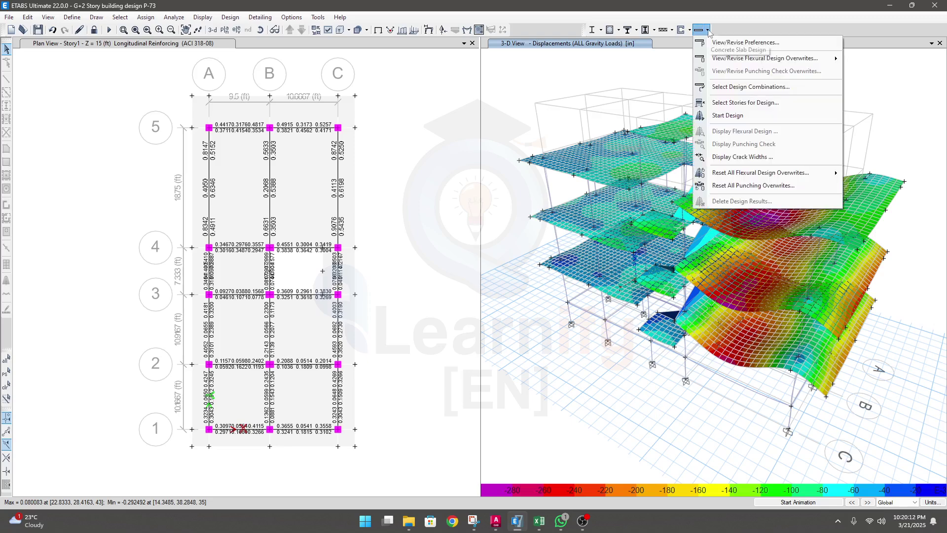
pyautogui.click(725, 119)
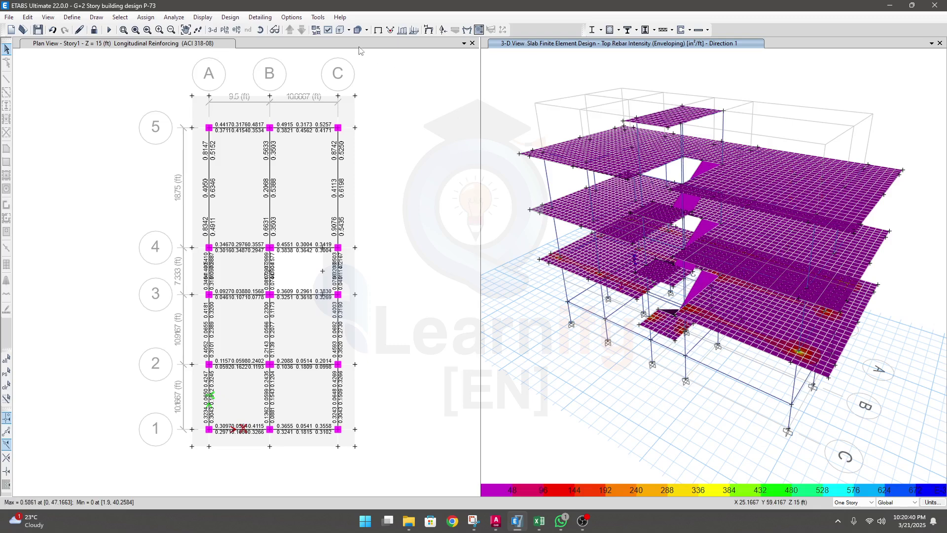
pyautogui.click(224, 30)
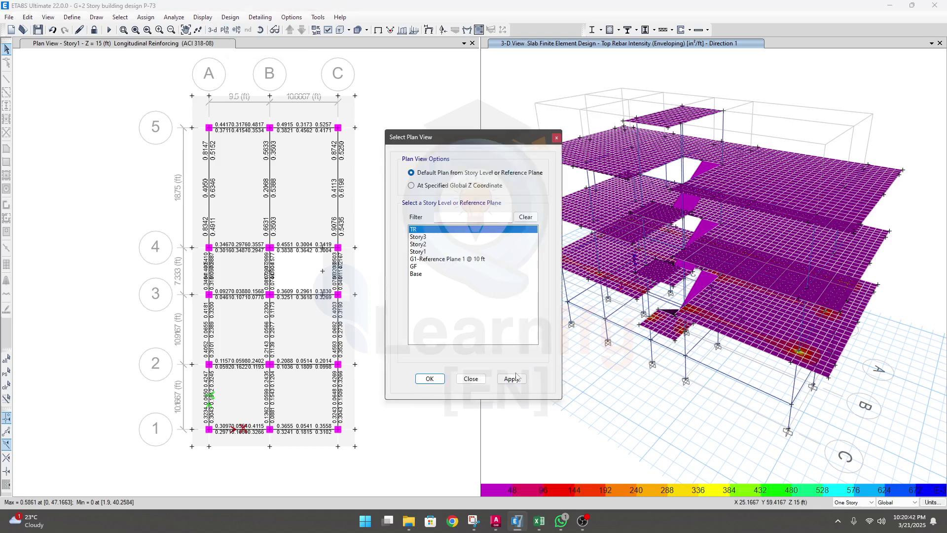
pyautogui.click(510, 379)
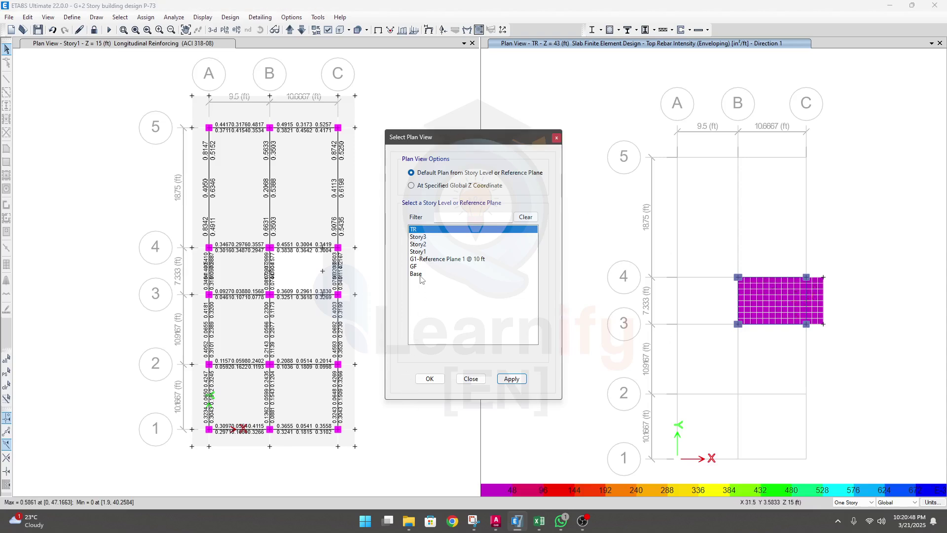
# Step: Switch the slab design results to the Story3 plan and from there to the Story1 plan
pyautogui.click(422, 237)
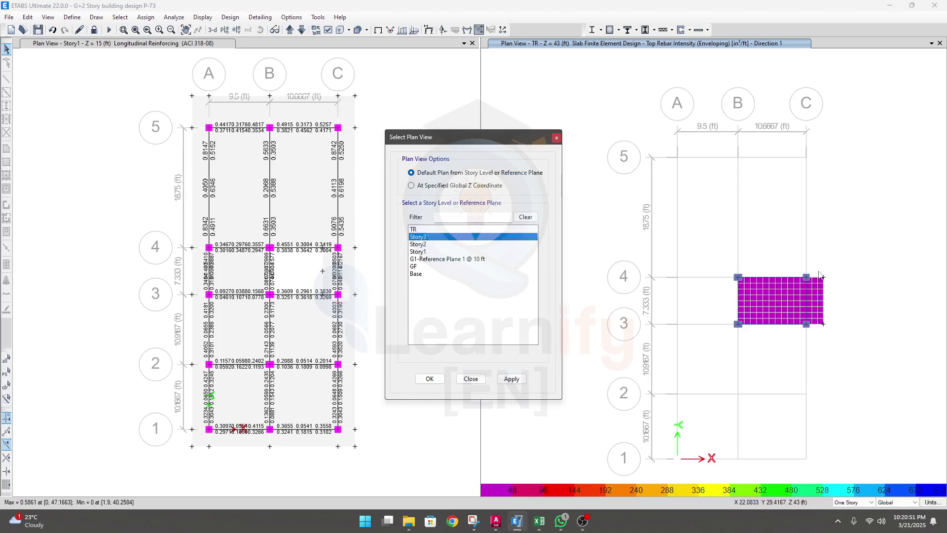
pyautogui.click(516, 381)
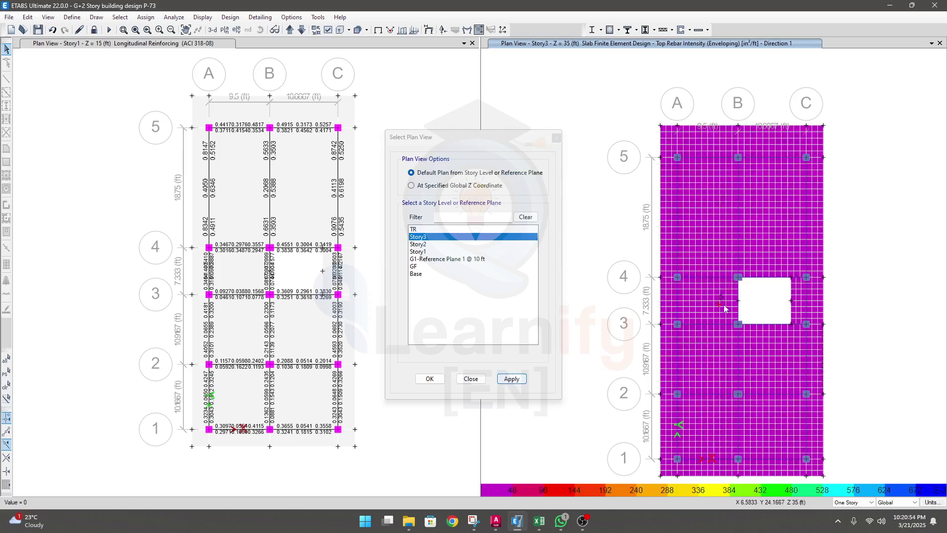
pyautogui.click(427, 259)
pyautogui.click(425, 252)
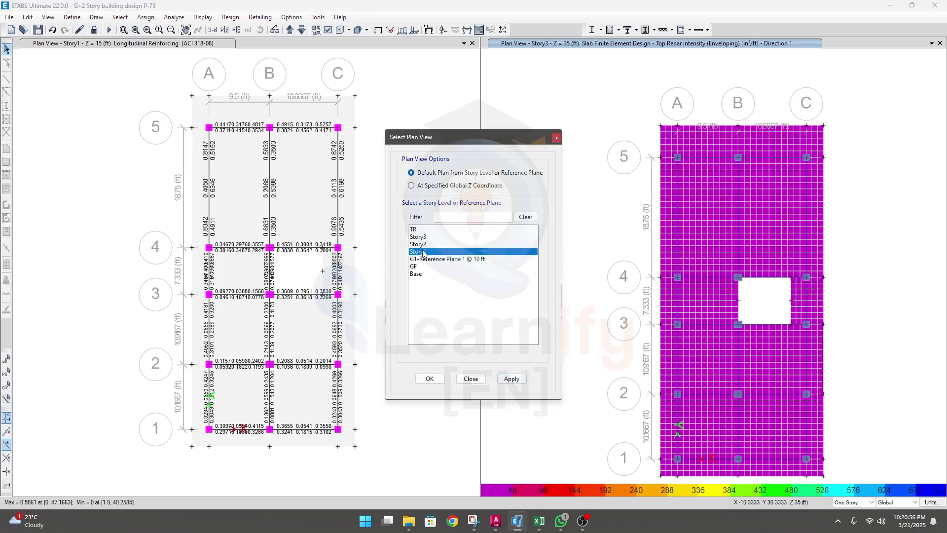
pyautogui.click(512, 383)
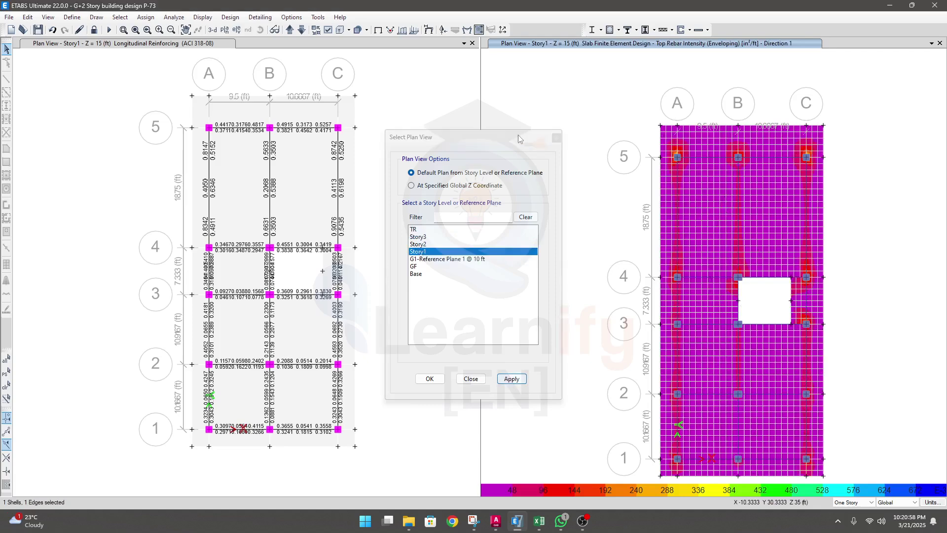
# Step: Examine the Direction 1 top rebar intensity across the Story1 slab, and close the plan view selection
pyautogui.moveTo(518, 134); pyautogui.dragTo(436, 117)
pyautogui.moveTo(671, 250); pyautogui.dragTo(621, 227, button='middle')
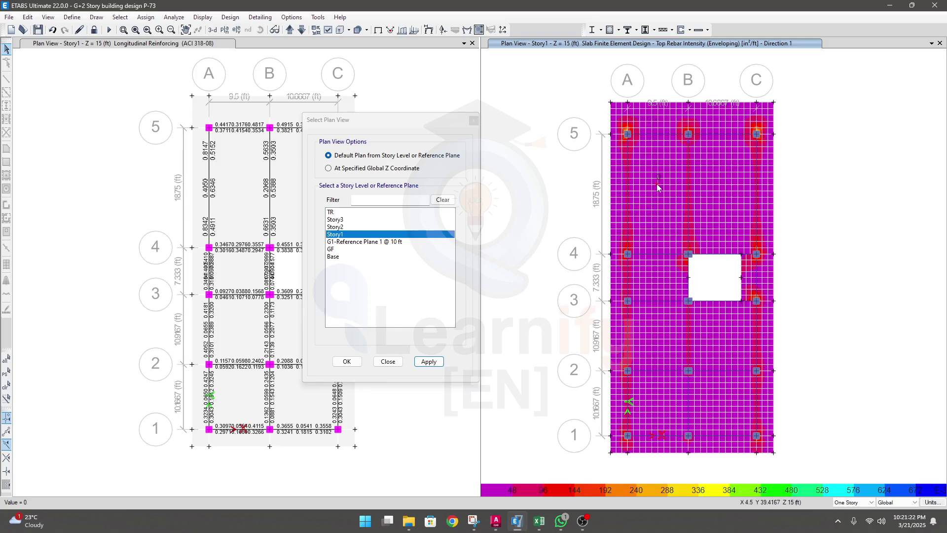
pyautogui.scroll(2, 656, 184)
pyautogui.scroll(-3, 649, 185)
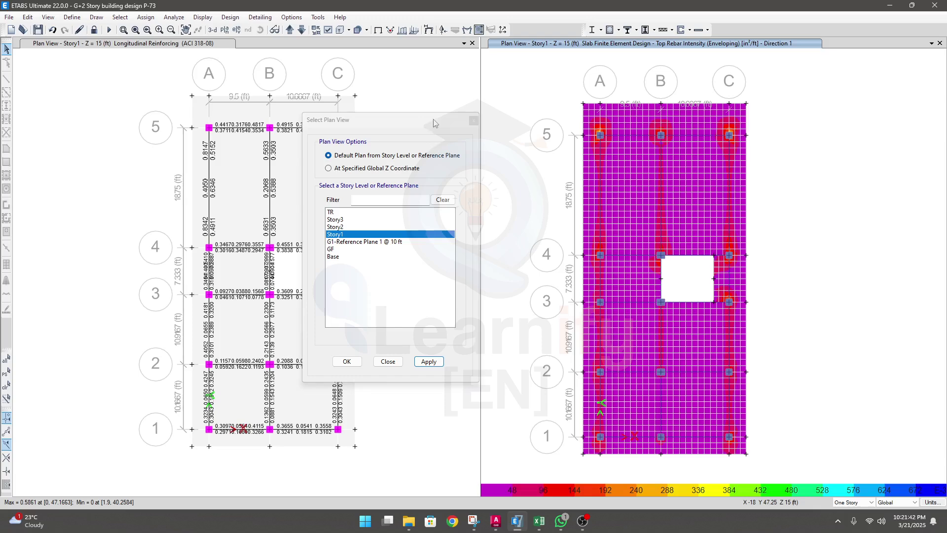
pyautogui.moveTo(432, 118); pyautogui.dragTo(323, 117)
pyautogui.click(364, 119)
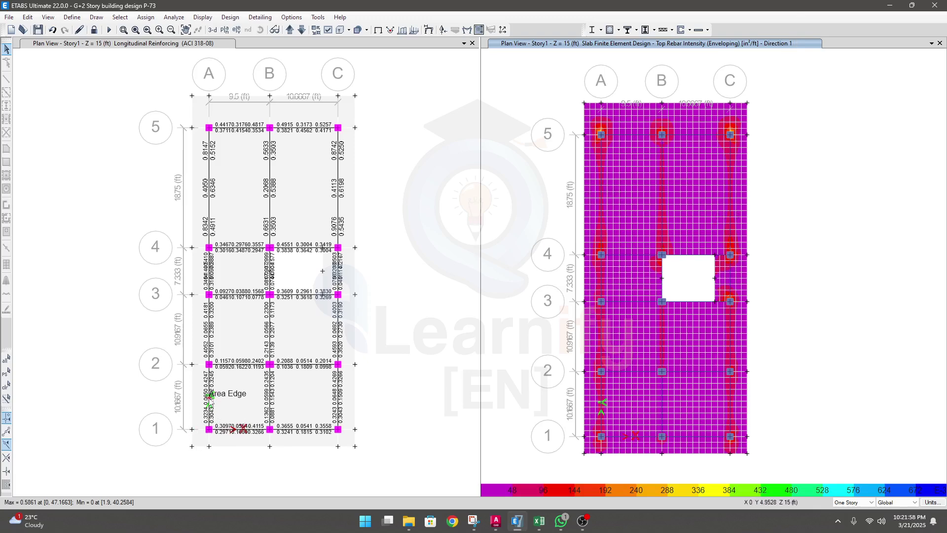
pyautogui.moveTo(533, 341); pyautogui.dragTo(532, 340, button='middle')
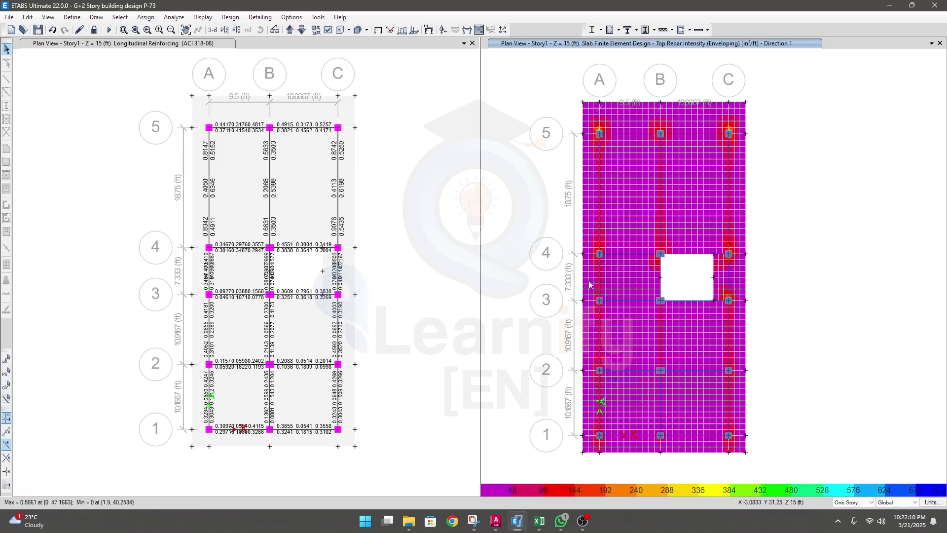
# Step: Show the undeformed shape in the other Story1 plan window and turn on the shell local axes there
pyautogui.click(387, 265)
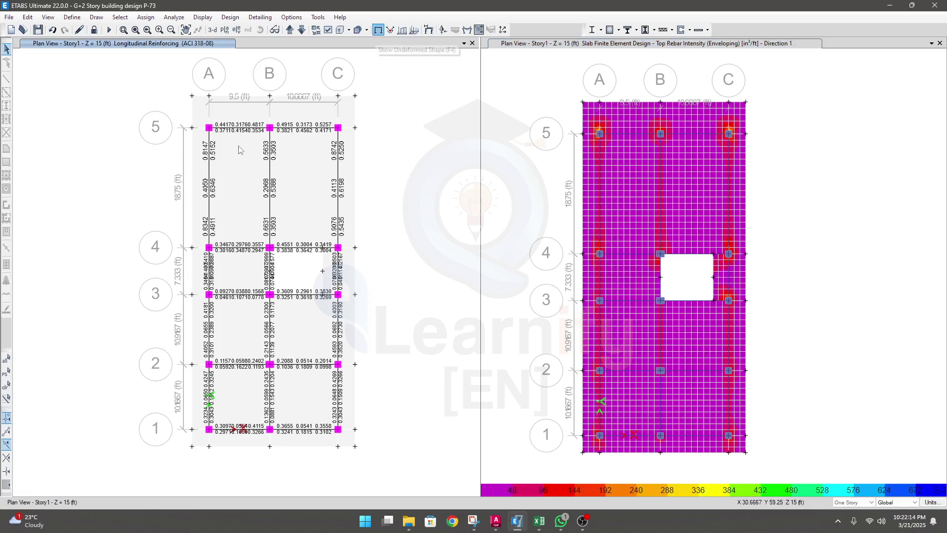
pyautogui.click(378, 30)
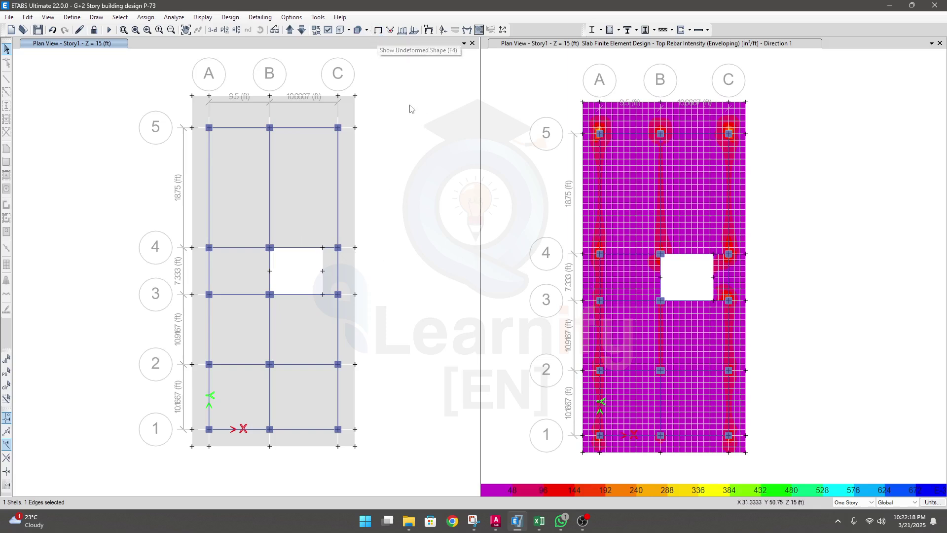
pyautogui.click(328, 30)
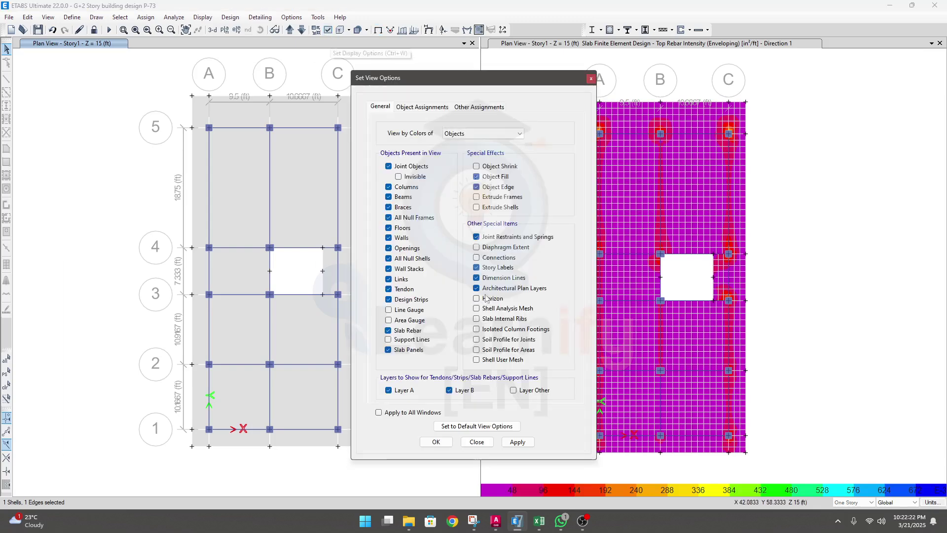
pyautogui.click(411, 109)
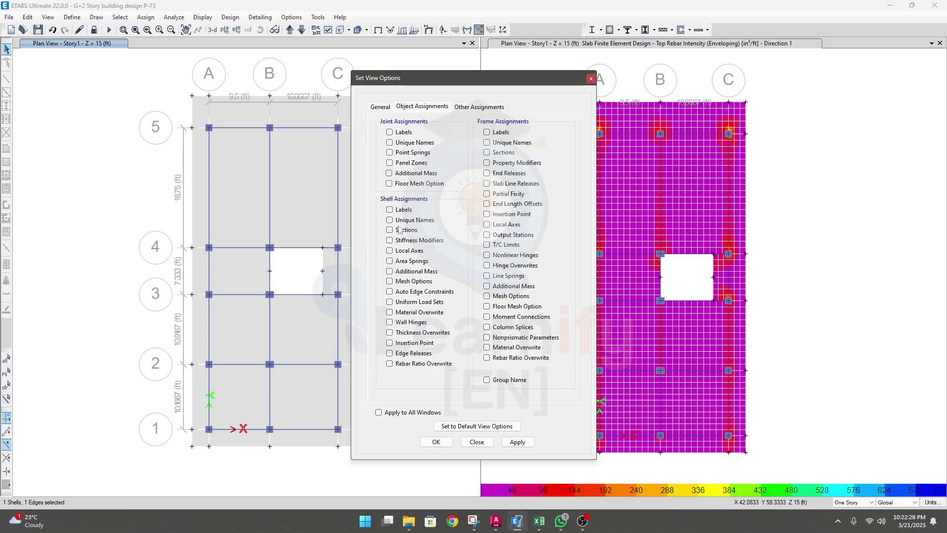
pyautogui.click(516, 441)
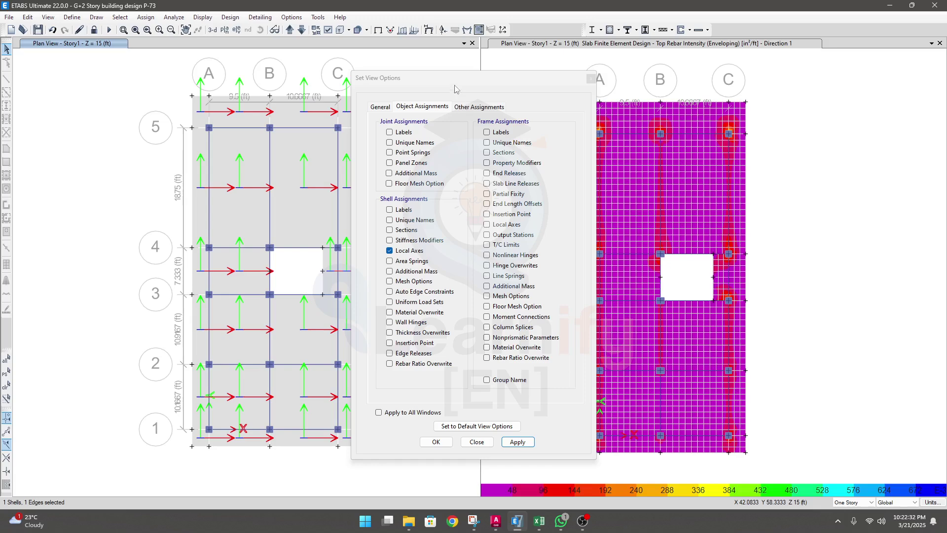
pyautogui.moveTo(455, 83); pyautogui.dragTo(570, 83)
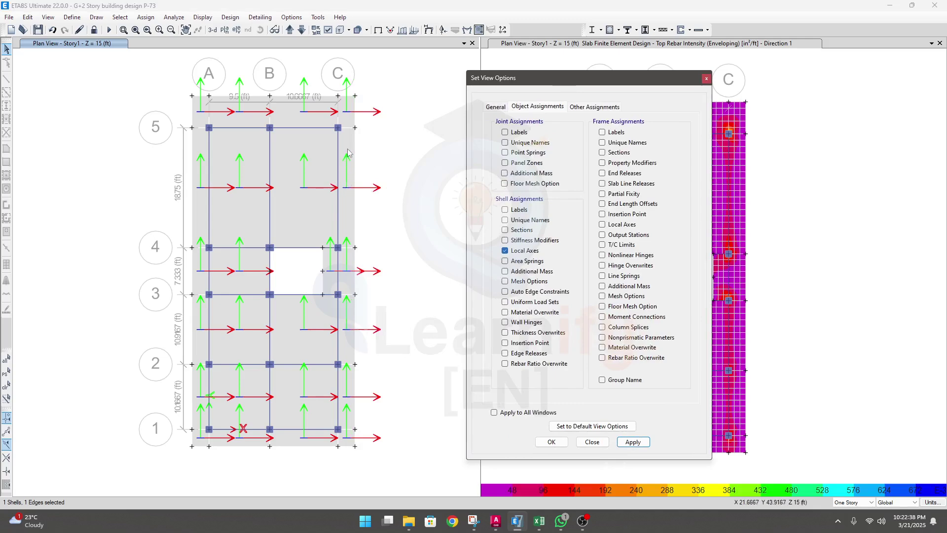
pyautogui.click(209, 65)
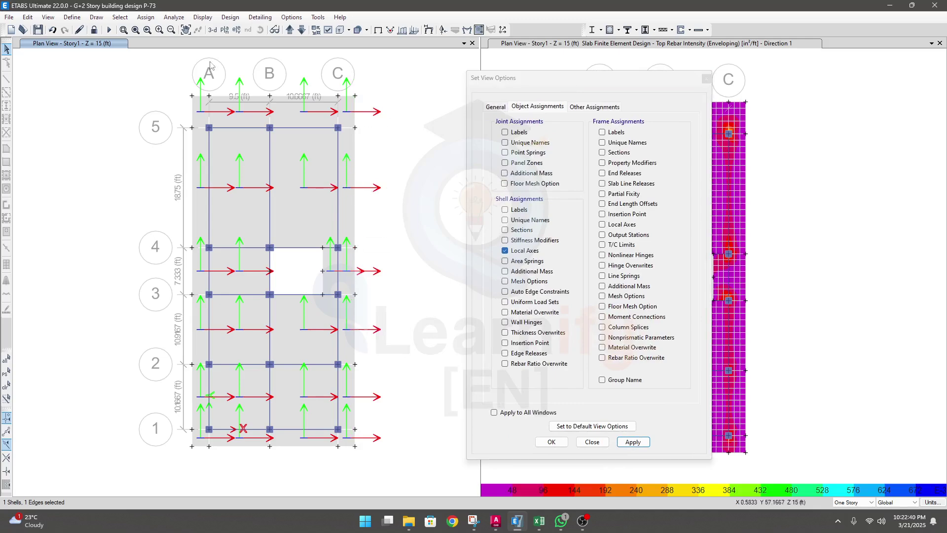
# Step: Show the whole building in 3D to view the shell local axes, and turn off the shell local axes display
pyautogui.click(212, 30)
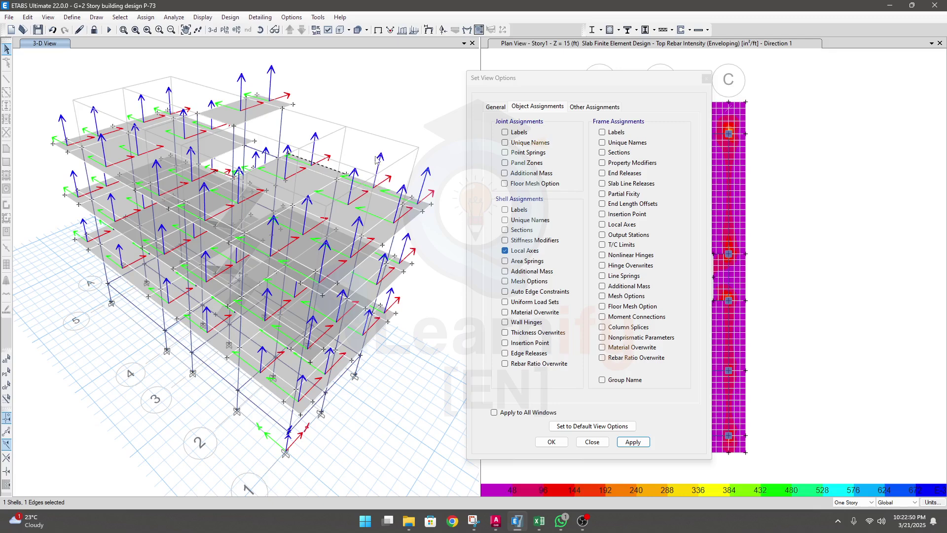
pyautogui.moveTo(373, 130); pyautogui.dragTo(367, 138, button='middle')
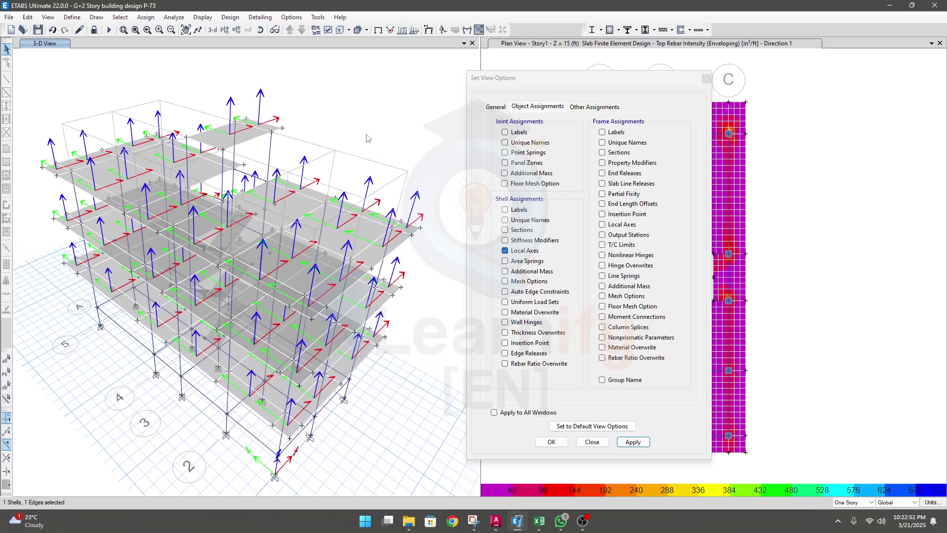
pyautogui.click(519, 250)
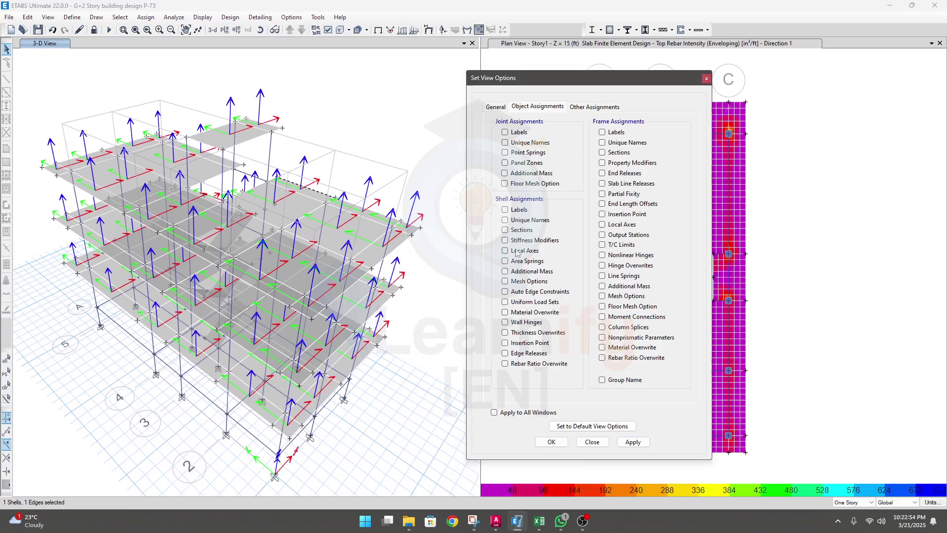
pyautogui.click(633, 442)
pyautogui.click(552, 446)
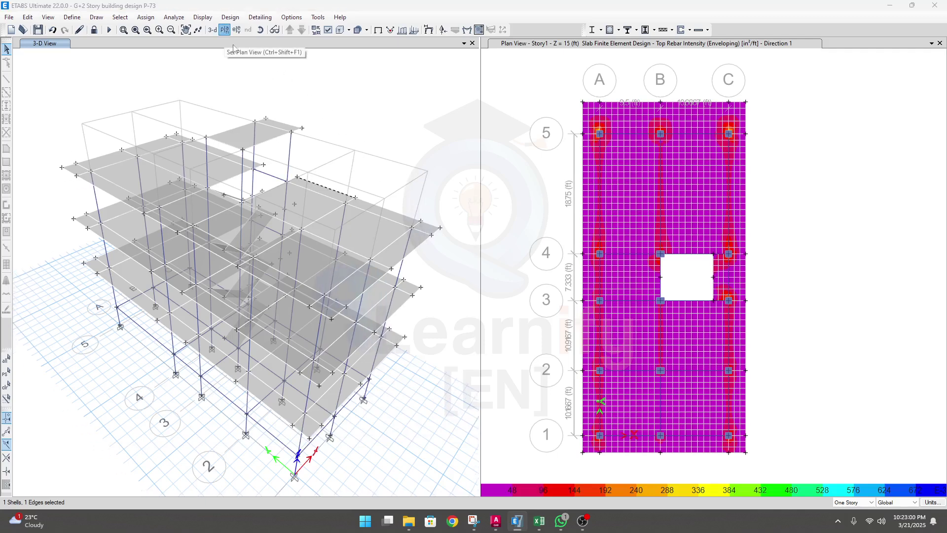
# Step: Switch the 3D window back to the Story1 plan view
pyautogui.click(225, 29)
pyautogui.click(244, 226)
pyautogui.click(237, 219)
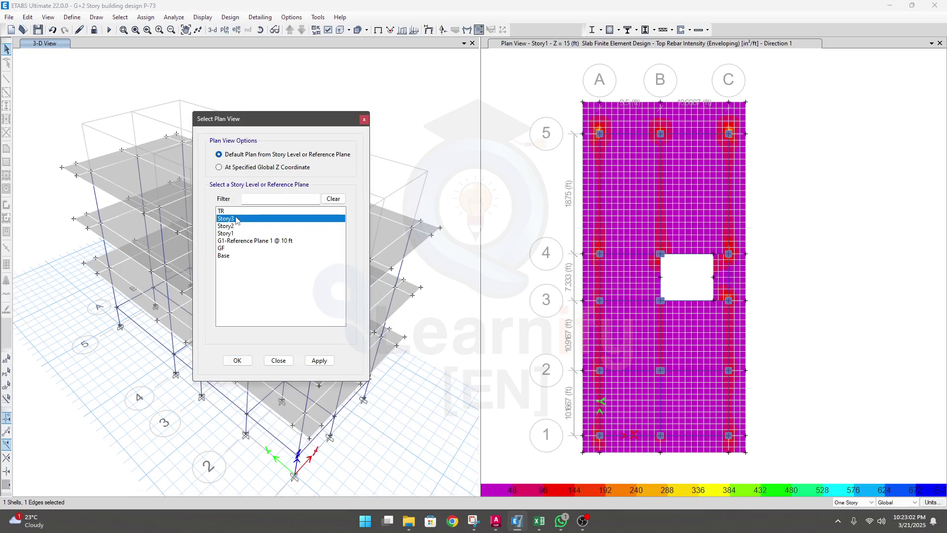
pyautogui.moveTo(277, 124); pyautogui.dragTo(289, 98)
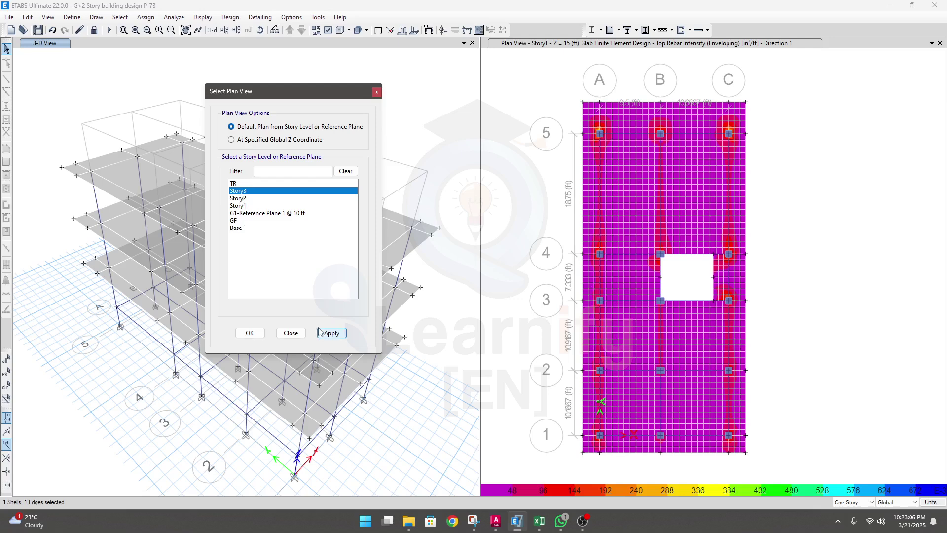
pyautogui.click(245, 206)
pyautogui.click(330, 333)
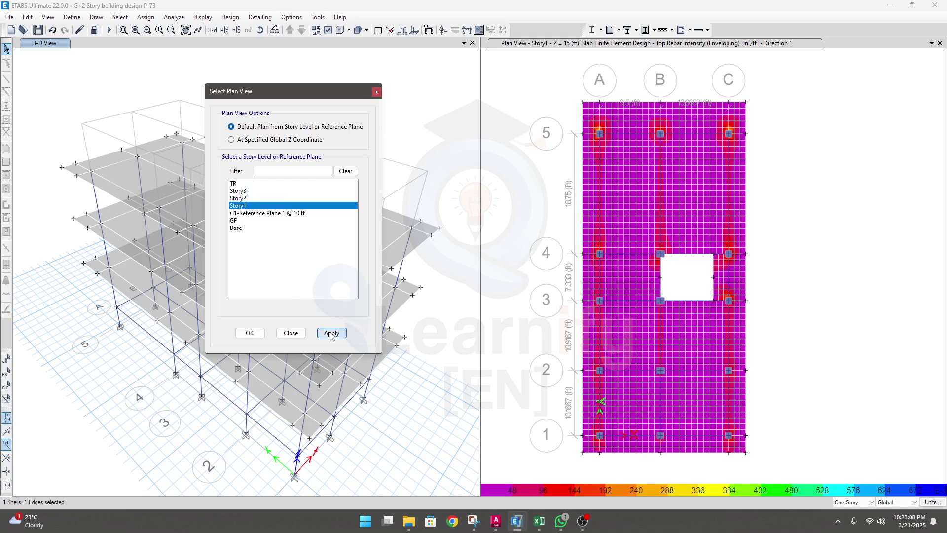
pyautogui.click(298, 333)
pyautogui.moveTo(431, 326); pyautogui.dragTo(422, 325, button='middle')
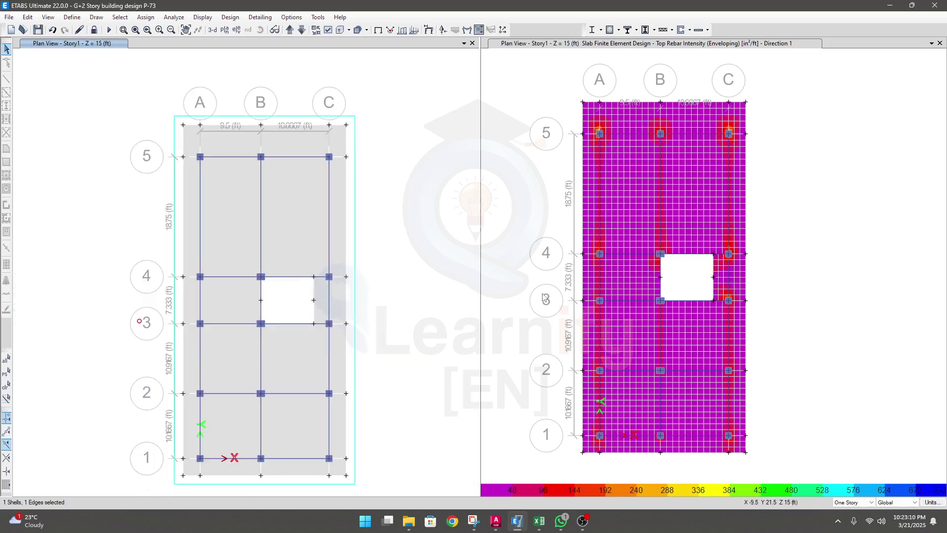
# Step: Open the flexural design display settings for the concrete slab and set the design basis to Finite Element Based
pyautogui.moveTo(540, 297); pyautogui.dragTo(538, 312, button='middle')
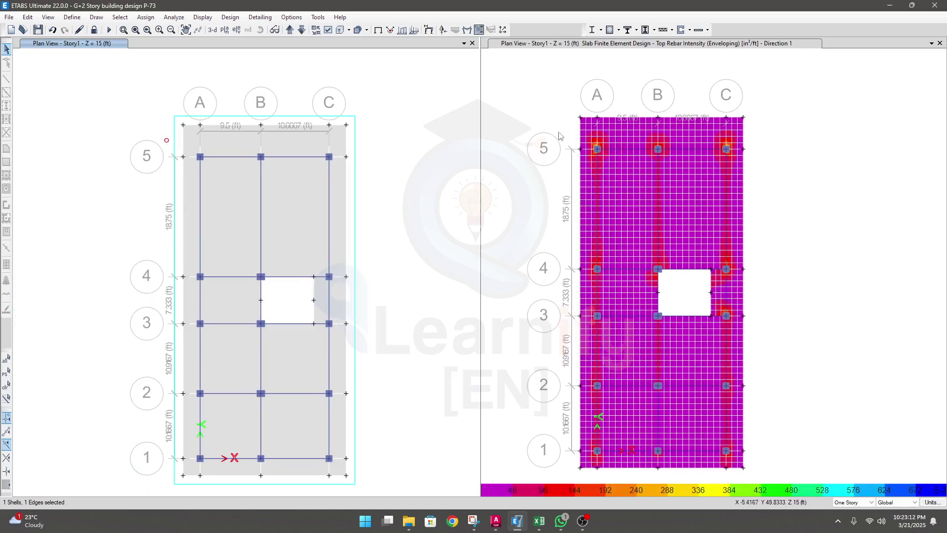
pyautogui.moveTo(557, 132)
pyautogui.mouseDown(button='middle')
pyautogui.moveTo(549, 122)
pyautogui.moveTo(567, 120)
pyautogui.mouseUp(button='middle')
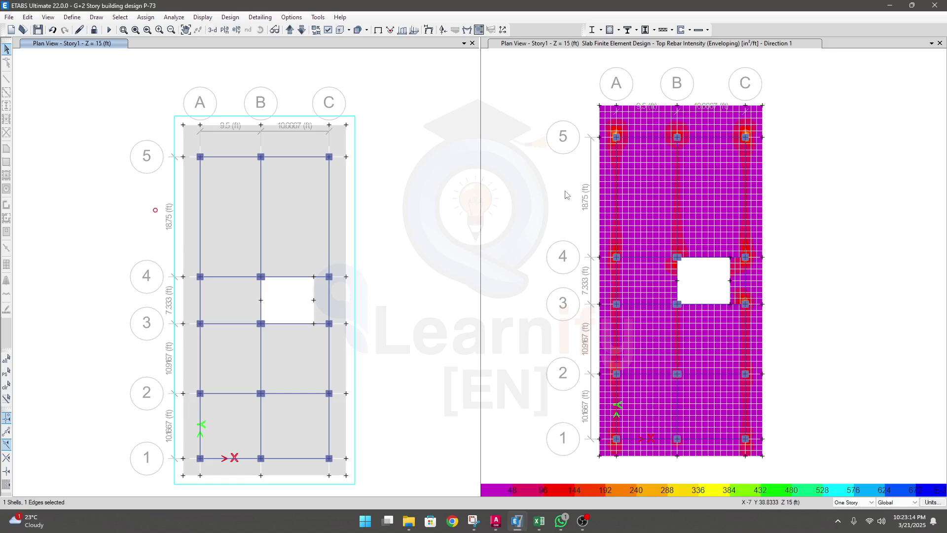
pyautogui.click(230, 19)
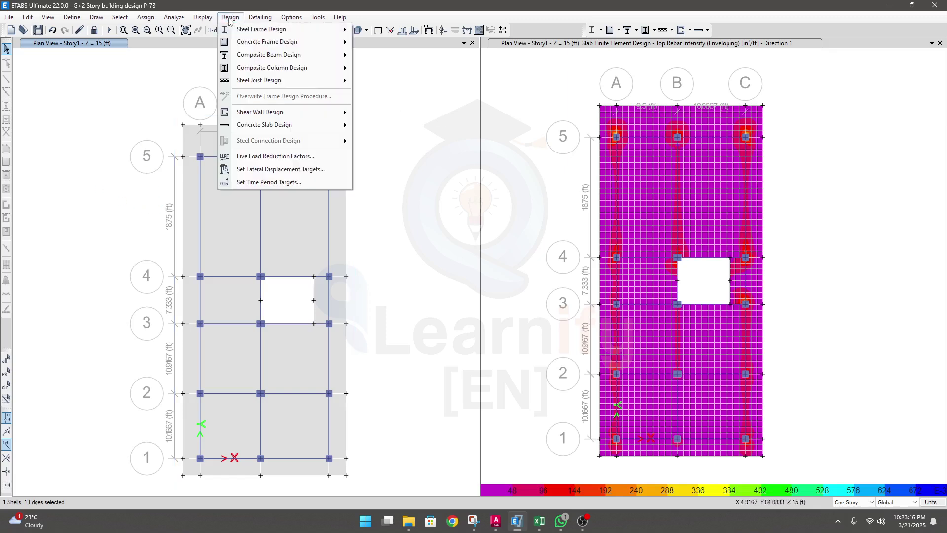
pyautogui.moveTo(200, 19)
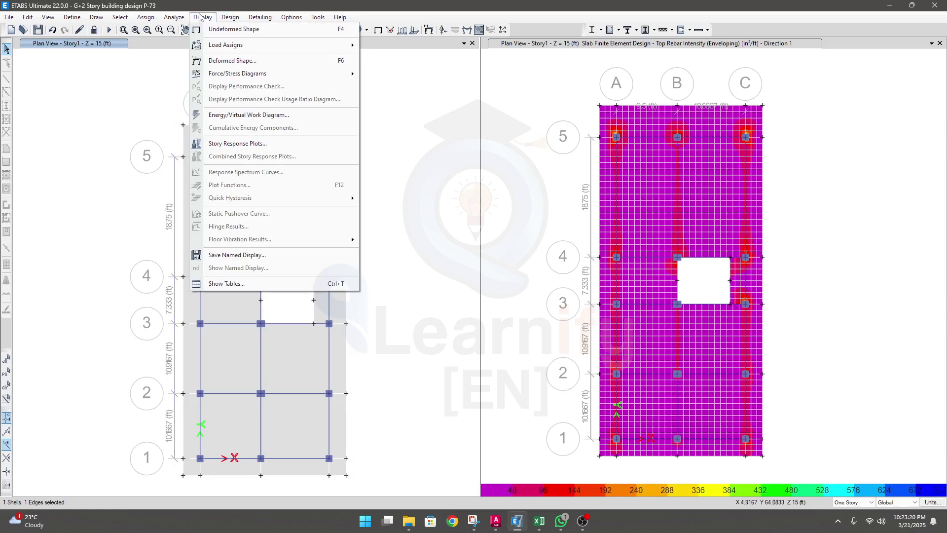
pyautogui.moveTo(230, 18)
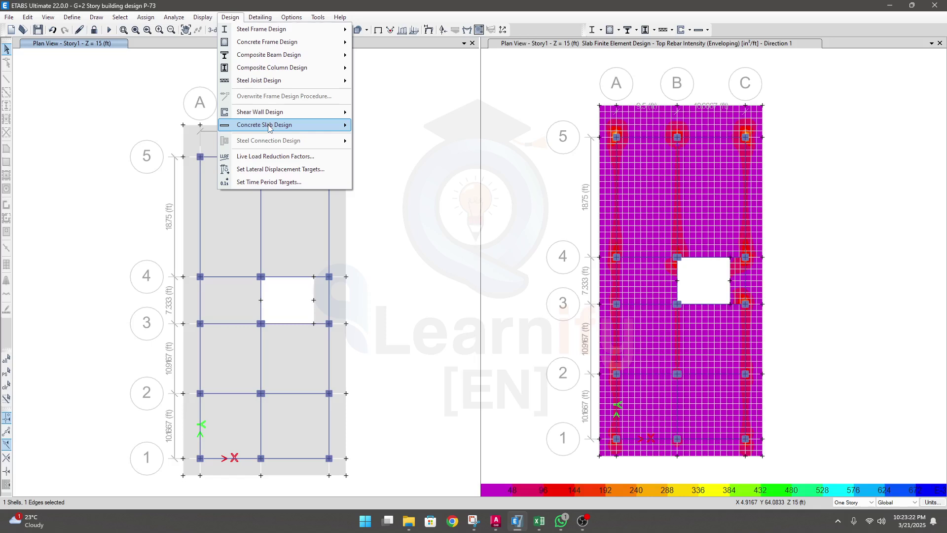
pyautogui.moveTo(270, 127)
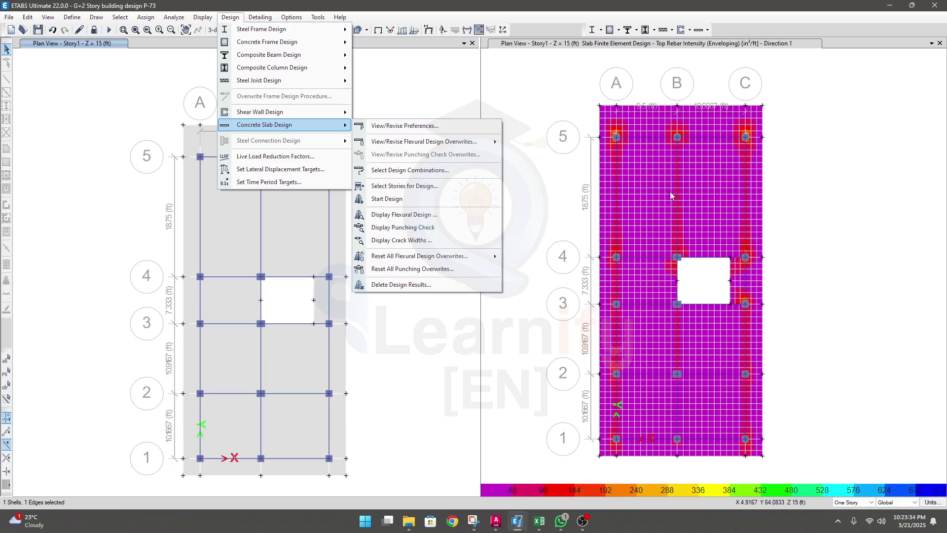
pyautogui.click(389, 216)
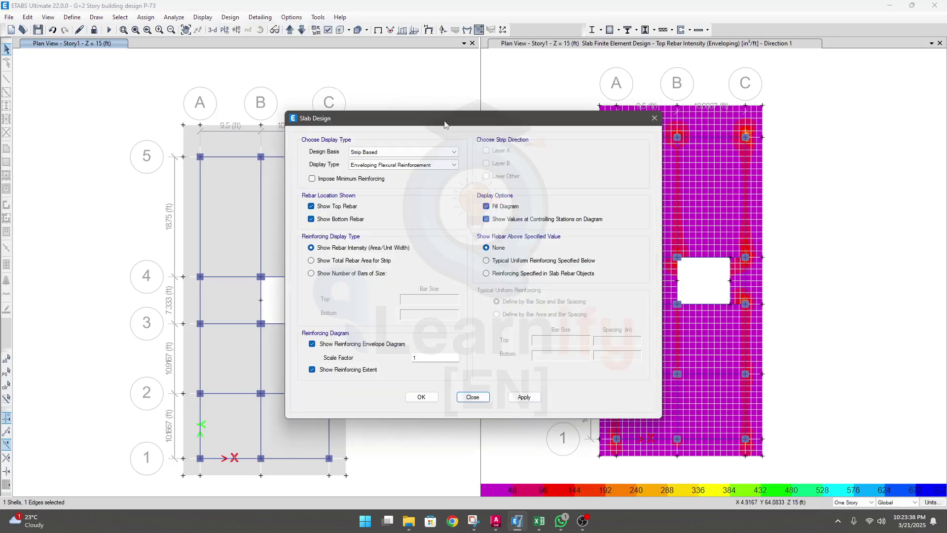
pyautogui.moveTo(444, 125); pyautogui.dragTo(224, 107)
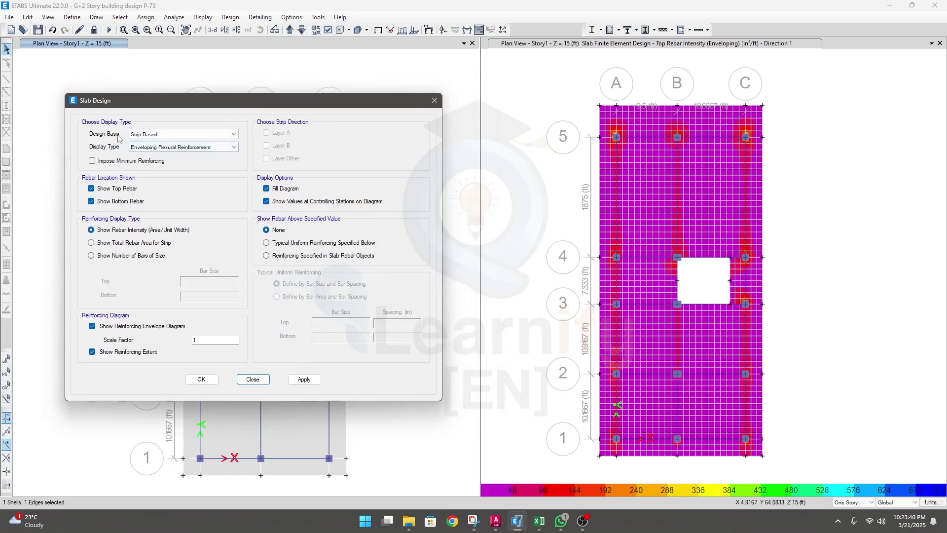
pyautogui.click(163, 134)
pyautogui.click(187, 147)
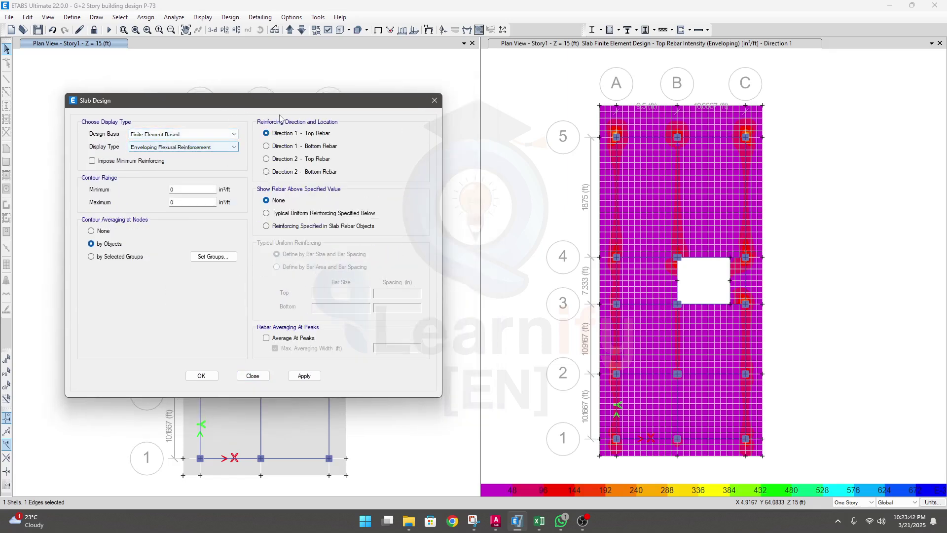
pyautogui.moveTo(280, 106); pyautogui.dragTo(318, 94)
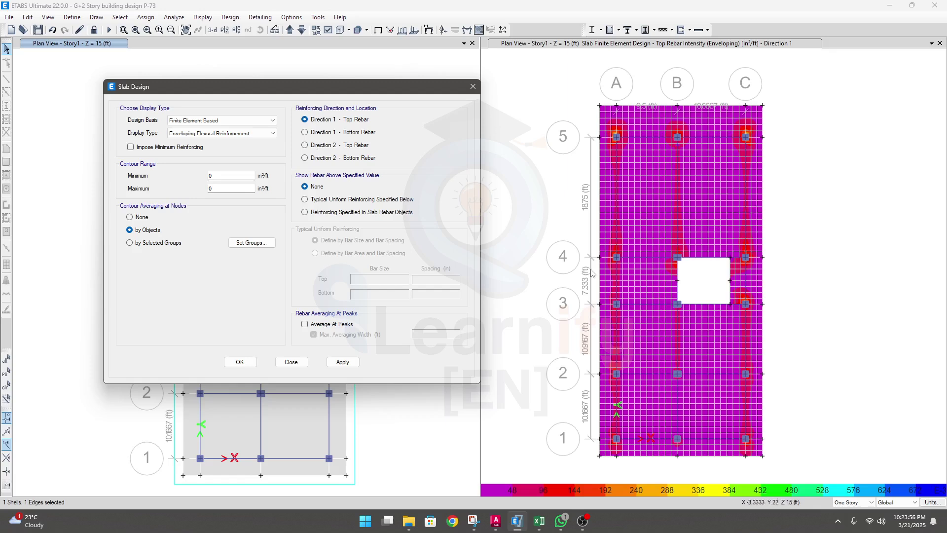
# Step: Display the Direction 1 bottom rebar intensity in both Story1 plan windows
pyautogui.click(304, 132)
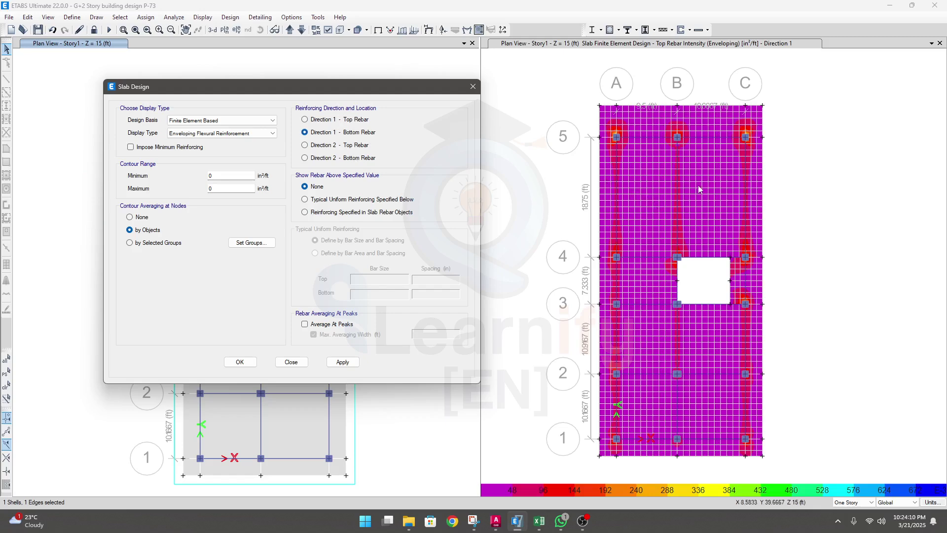
pyautogui.click(643, 189)
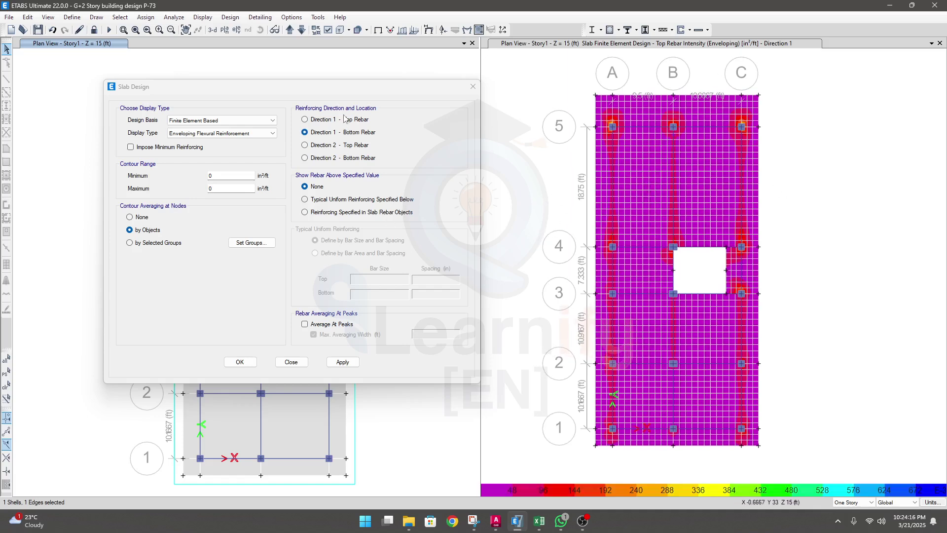
pyautogui.click(347, 359)
pyautogui.click(341, 363)
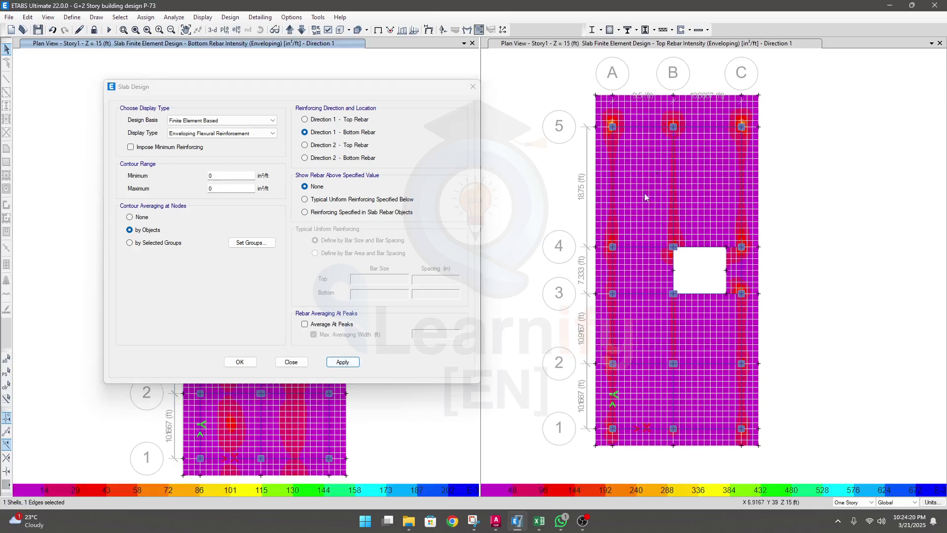
pyautogui.click(611, 252)
pyautogui.click(358, 364)
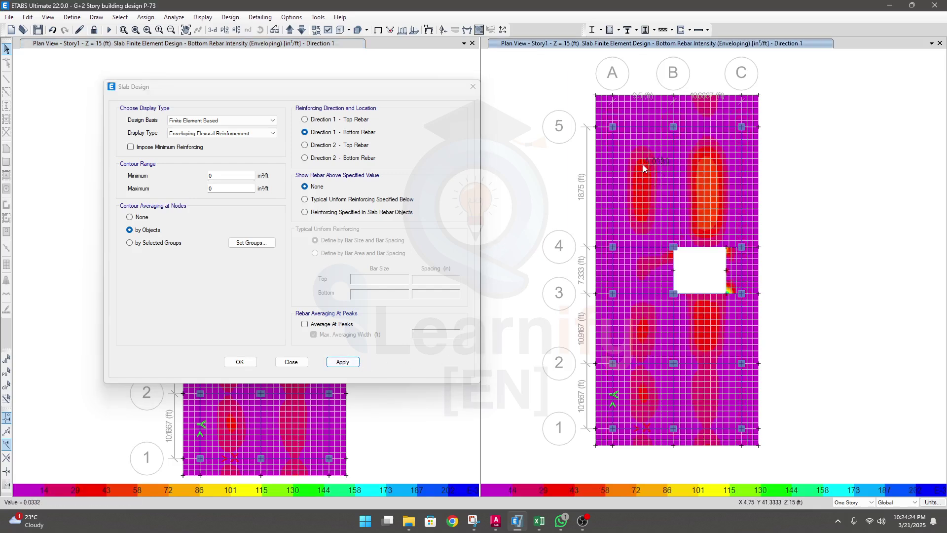
# Step: Impose minimum reinforcing on the Direction 1 bottom rebar results of the Story1 plan that shows the whole slab
pyautogui.moveTo(638, 221); pyautogui.dragTo(634, 204, button='middle')
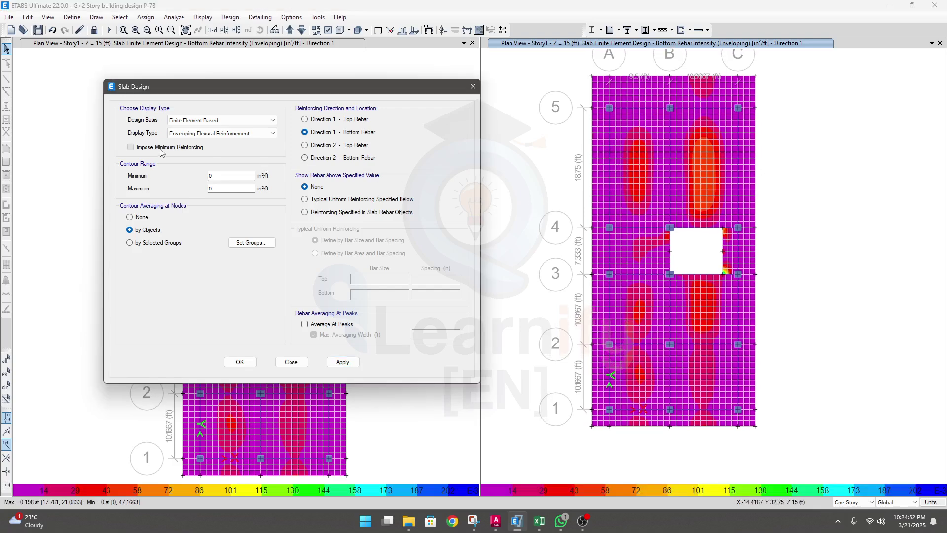
pyautogui.click(131, 147)
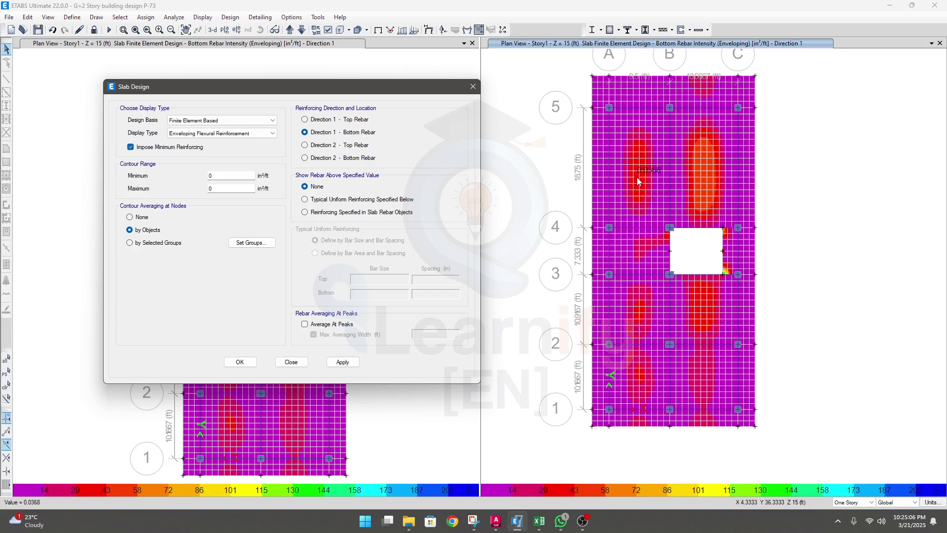
pyautogui.click(342, 363)
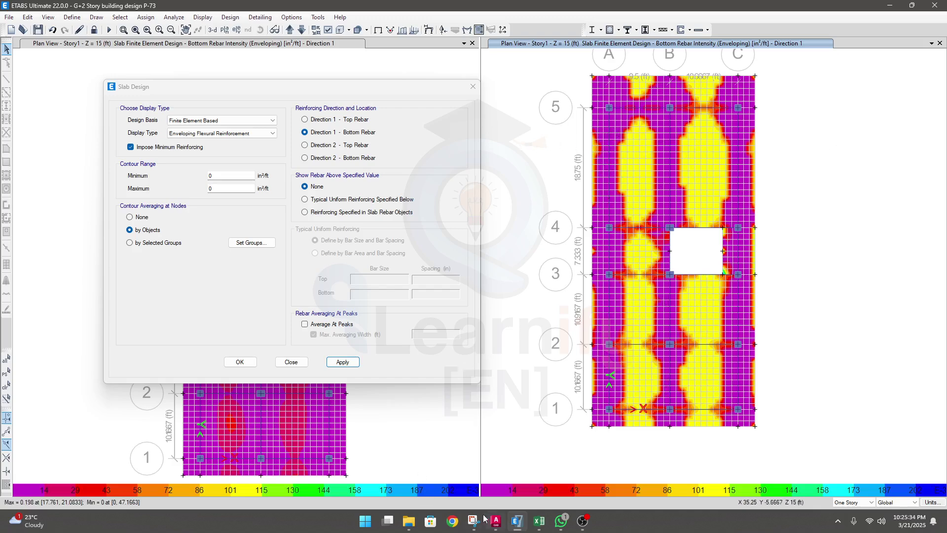
pyautogui.click(365, 524)
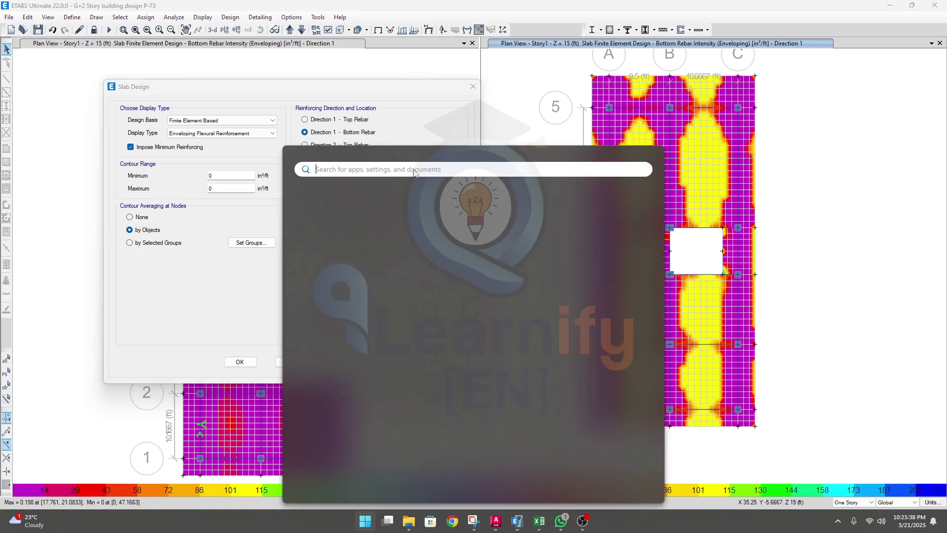
pyautogui.write('pen')
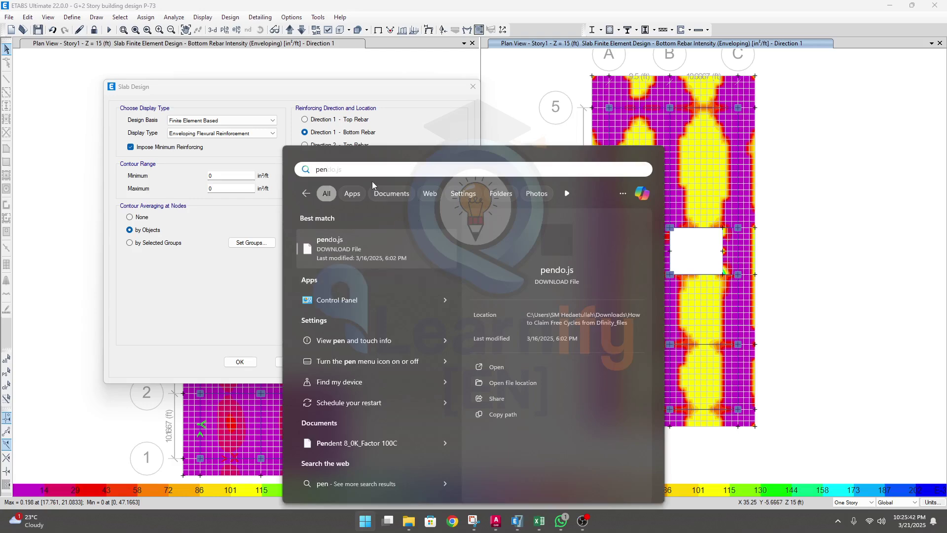
pyautogui.press('Escape')
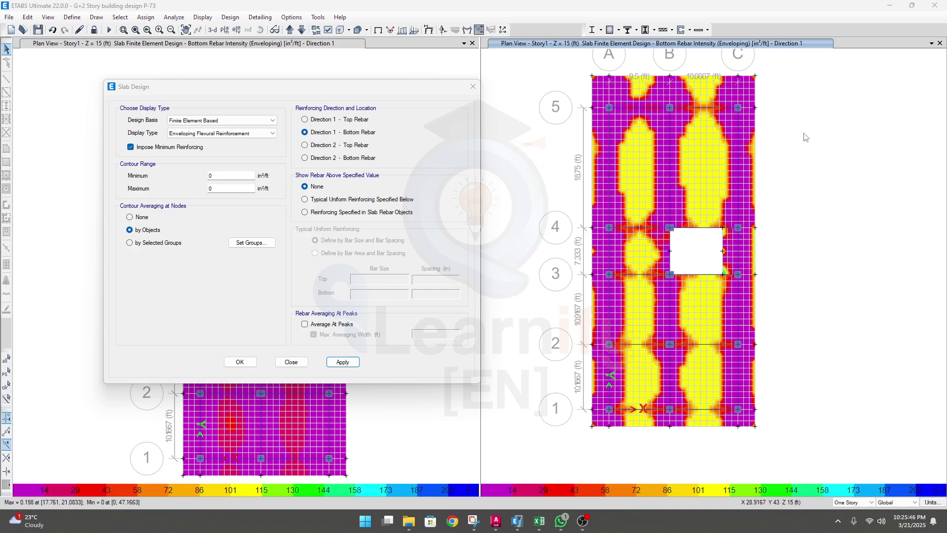
# Step: Choose to show rebar above a specified typical uniform reinforcing and set the bottom bar size to 10
pyautogui.click(305, 199)
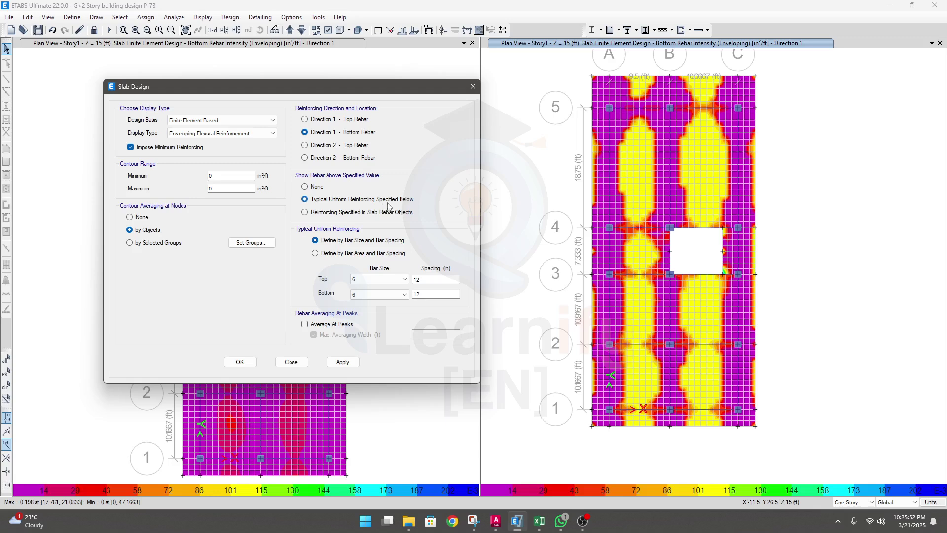
pyautogui.click(371, 295)
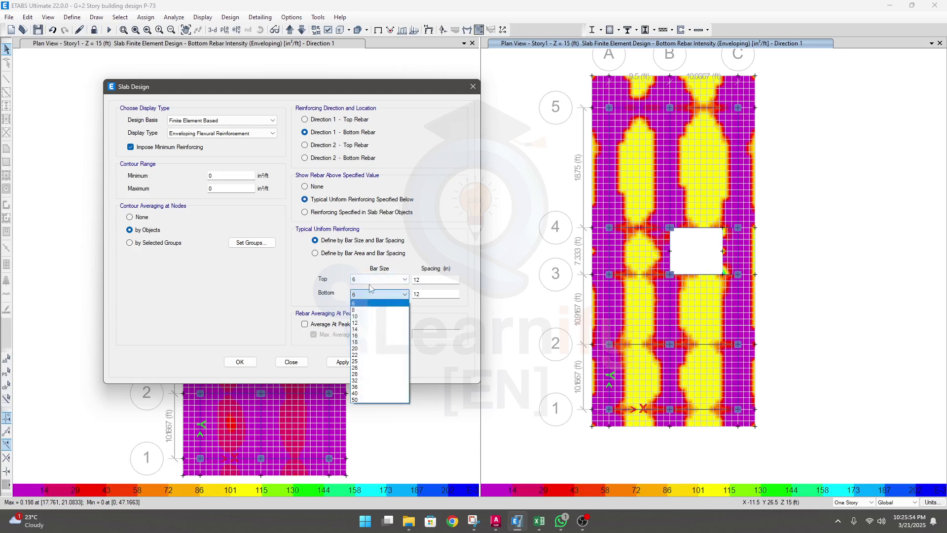
pyautogui.click(365, 316)
pyautogui.press('Tab')
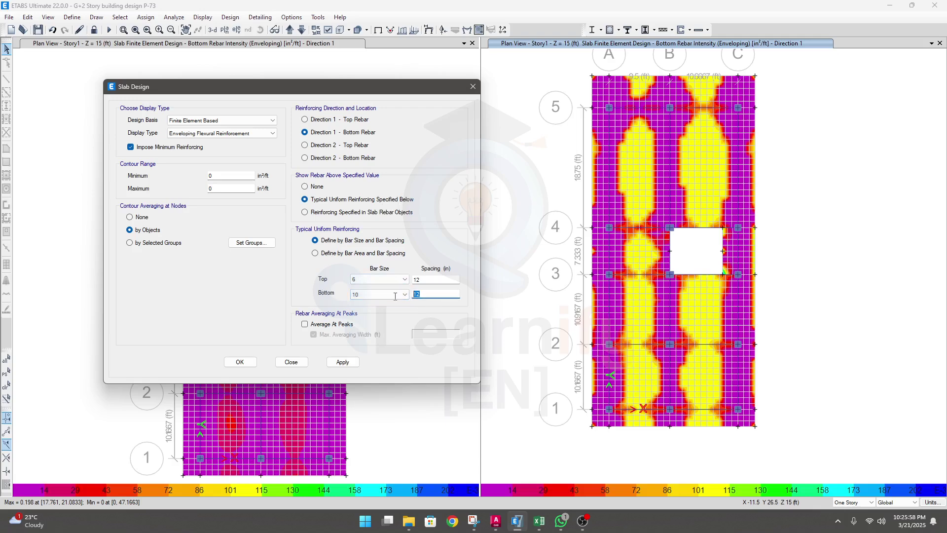